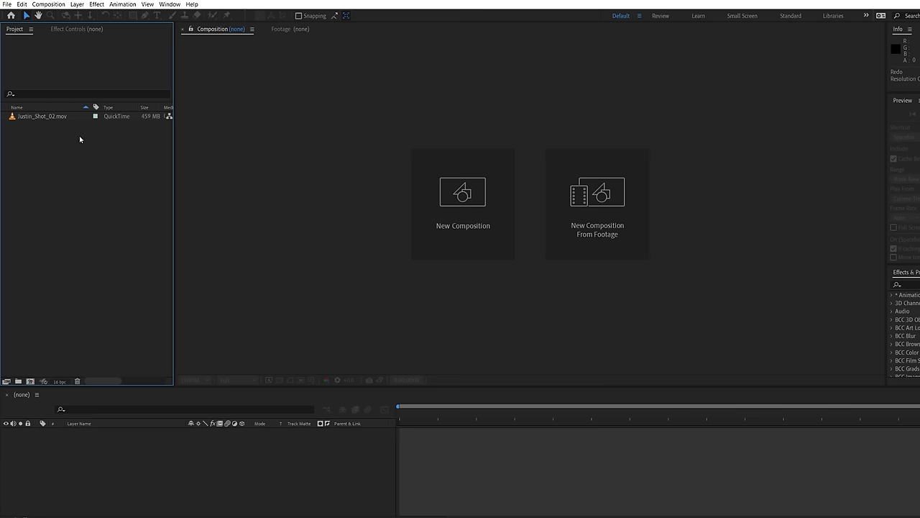
- Build the Justin_Shot_02 composition from the green-screen clip and apply Mocha Pro to its layer
{"action": "left_click_drag", "start_coordinate": [43, 120], "coordinate": [294, 202]}
{"action": "left_click_drag", "start_coordinate": [355, 217], "coordinate": [355, 217]}
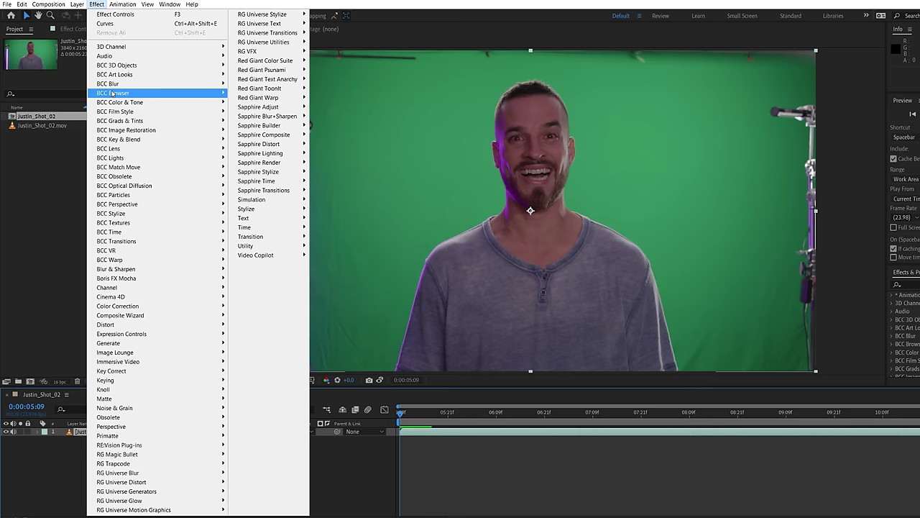
{"action": "mouse_move", "coordinate": [173, 279]}
{"action": "left_click", "coordinate": [254, 288]}
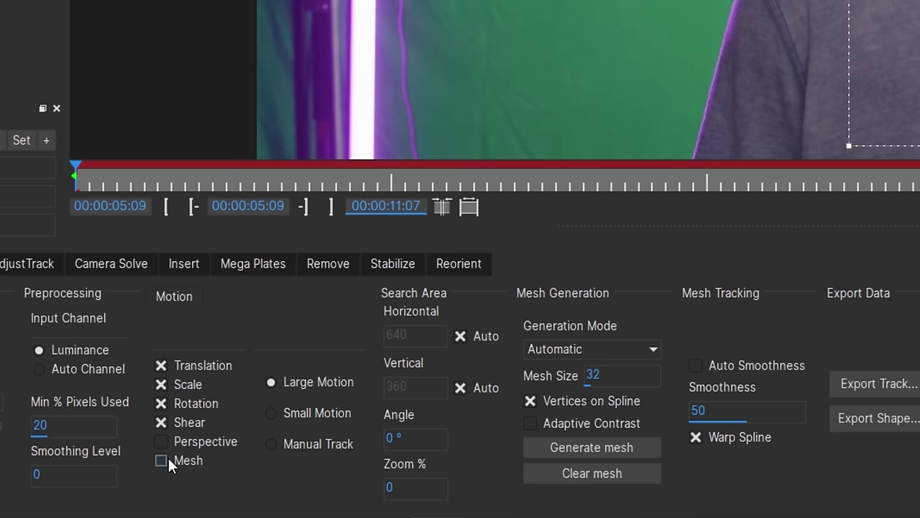
- Mesh-track the actor with a uniform generated mesh, tracking forward through the shot
{"action": "left_click", "coordinate": [163, 460]}
{"action": "left_click", "coordinate": [589, 384]}
{"action": "left_click", "coordinate": [592, 448]}
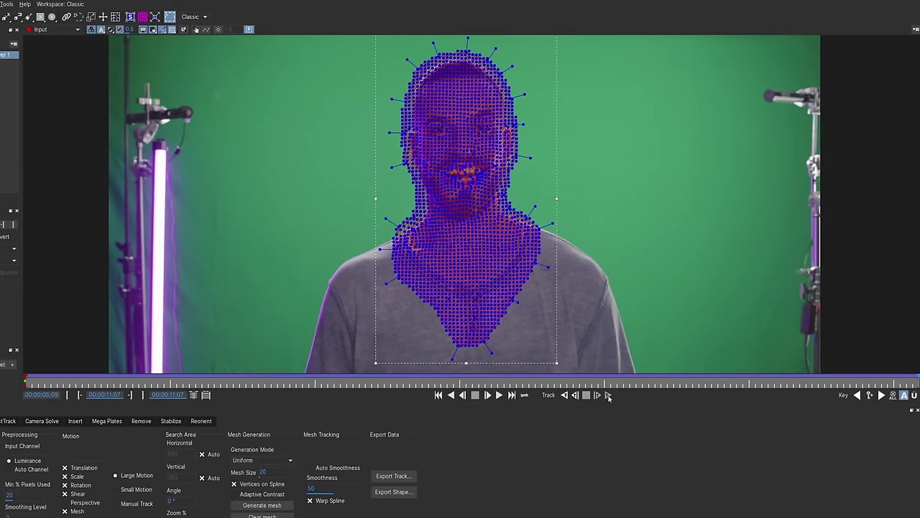
{"action": "left_click", "coordinate": [630, 447]}
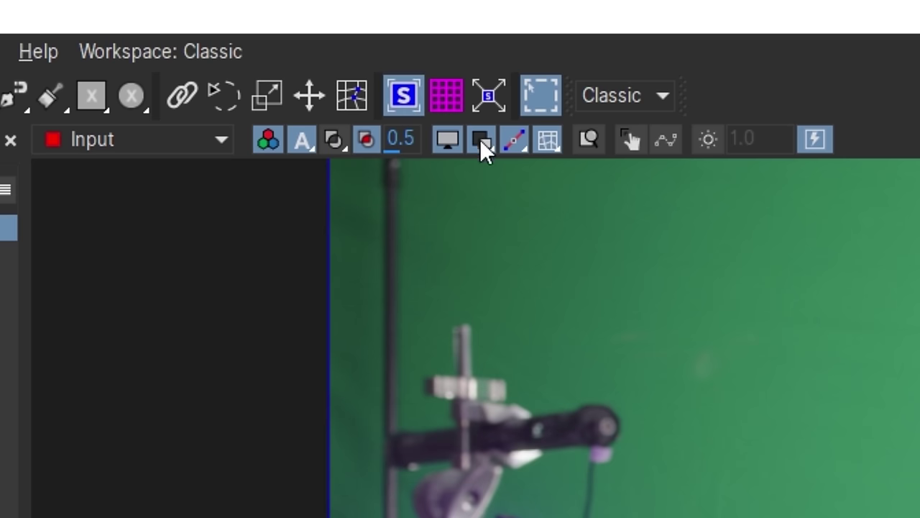
- Enable Mesh Warp stabilization with High warp quality
{"action": "left_click", "coordinate": [482, 140]}
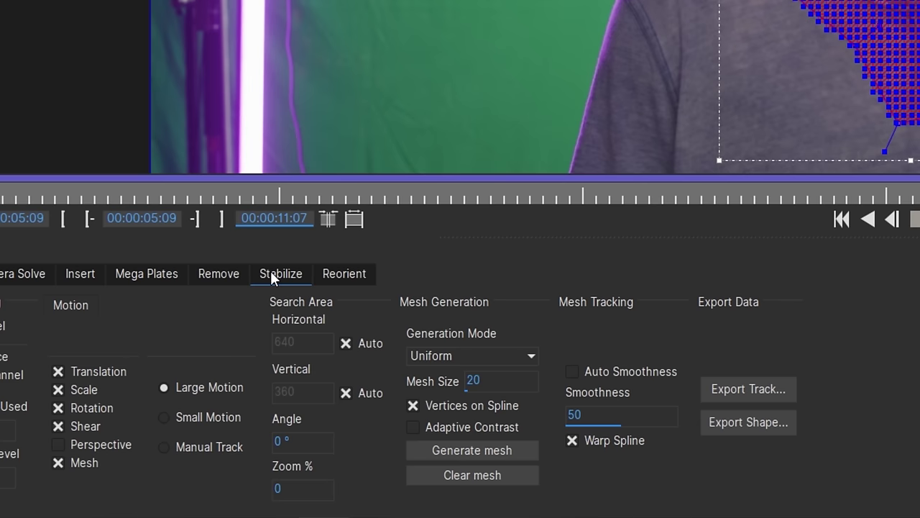
{"action": "left_click", "coordinate": [271, 272]}
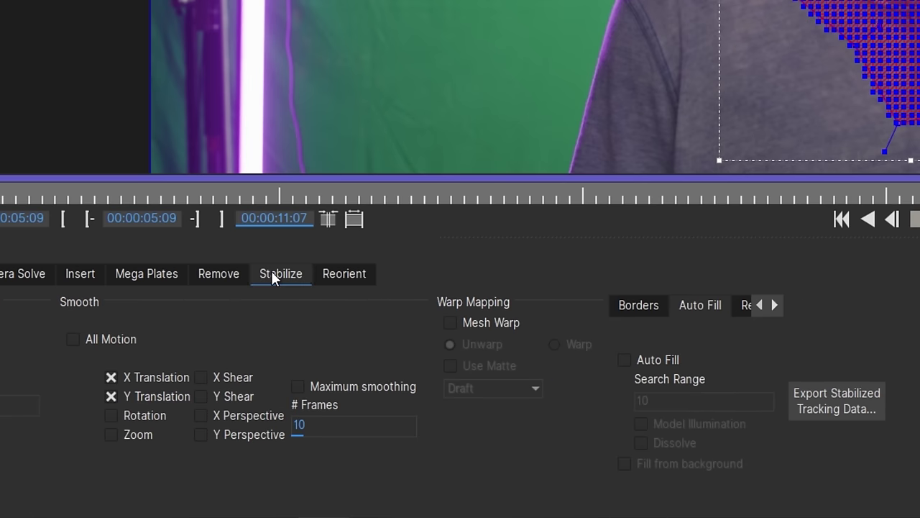
{"action": "left_click", "coordinate": [451, 322]}
{"action": "left_click", "coordinate": [512, 384]}
{"action": "left_click", "coordinate": [493, 436]}
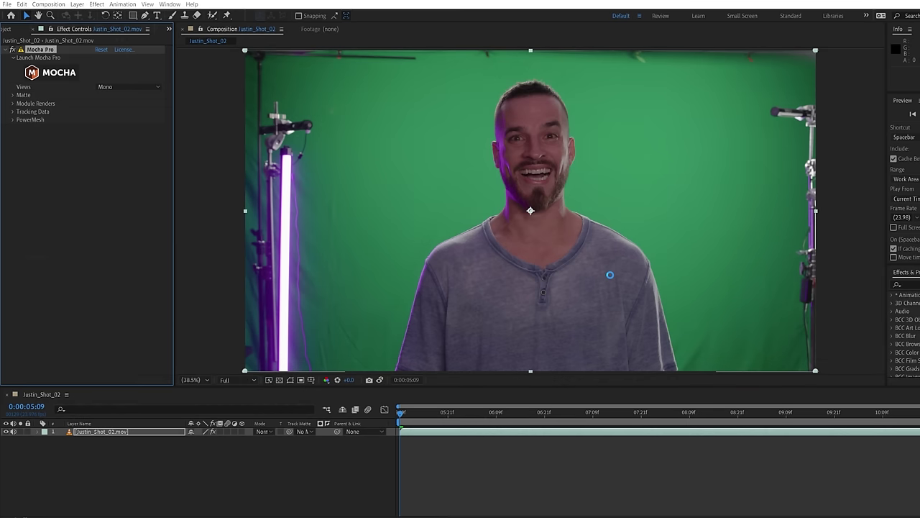
- Mask the actor's head and shoulders and key out the green backdrop with Keylight
{"action": "key", "text": "g"}
{"action": "left_click_drag", "start_coordinate": [586, 79], "coordinate": [607, 95]}
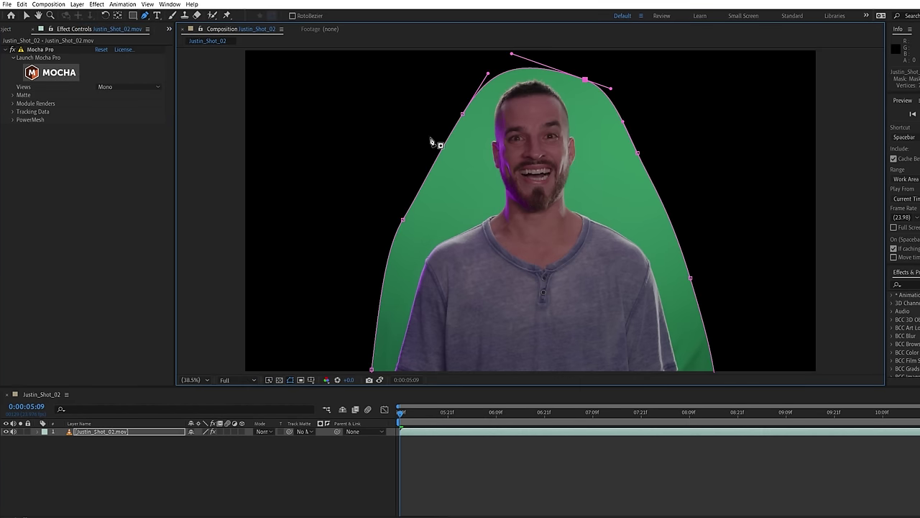
{"action": "left_click", "coordinate": [97, 4]}
{"action": "left_click", "coordinate": [288, 378]}
{"action": "left_click", "coordinate": [424, 172]}
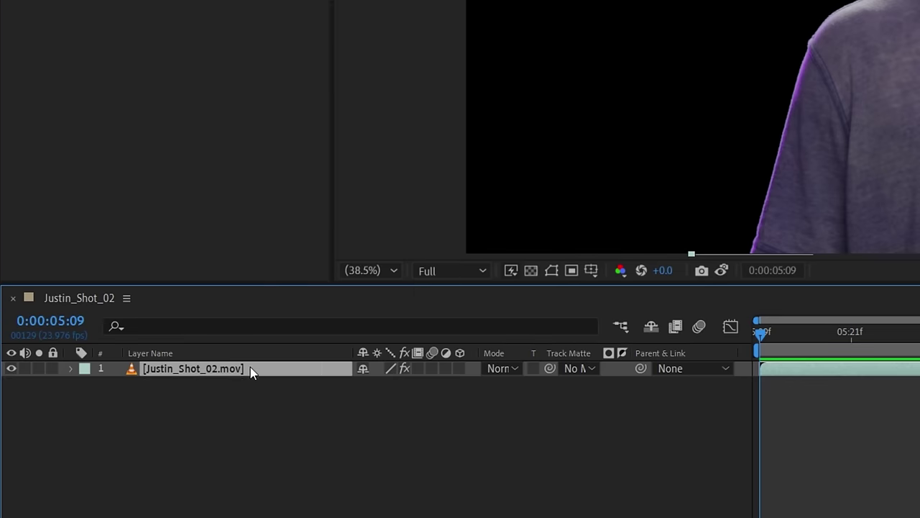
- Duplicate the keyed layer and pre-compose it as 'Justin Face', moving all attributes
{"action": "key", "text": "ctrl+d"}
{"action": "right_click", "coordinate": [250, 366]}
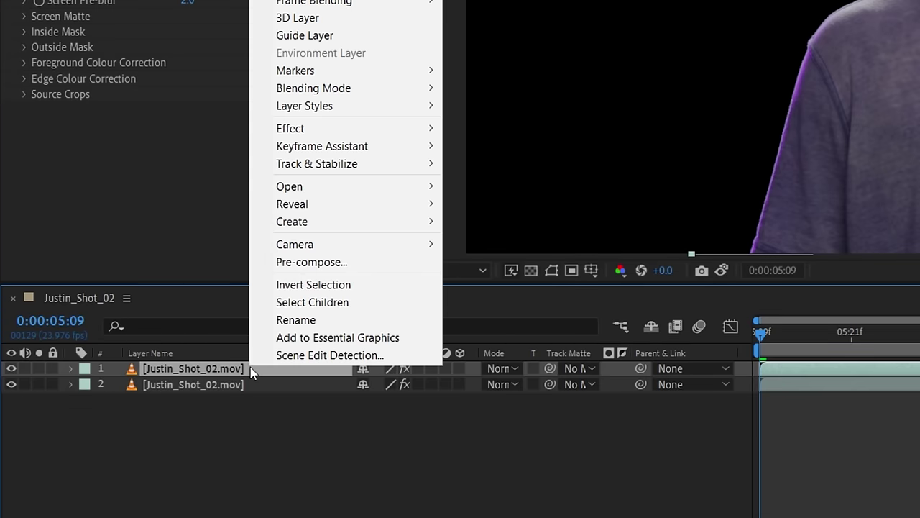
{"action": "left_click", "coordinate": [327, 265]}
{"action": "type", "text": "Ju"}
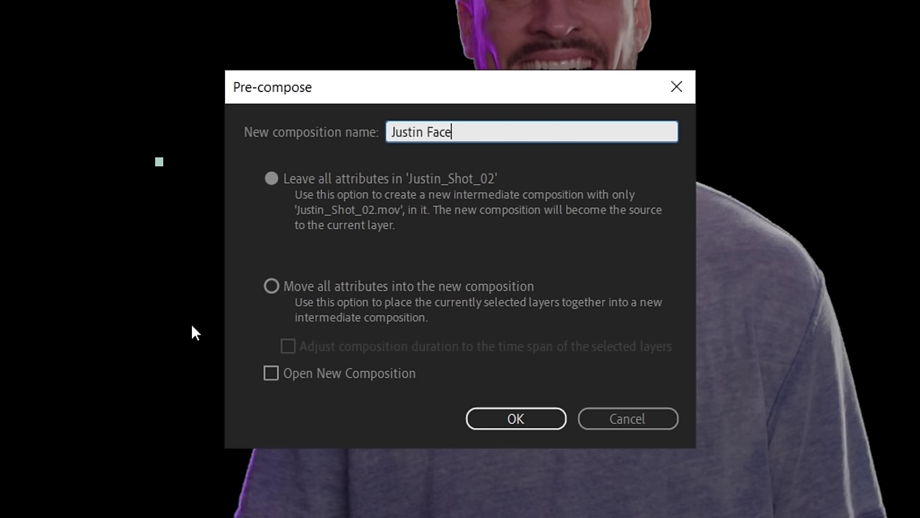
{"action": "type", "text": "stin Face"}
{"action": "left_click", "coordinate": [296, 289]}
{"action": "left_click", "coordinate": [515, 420]}
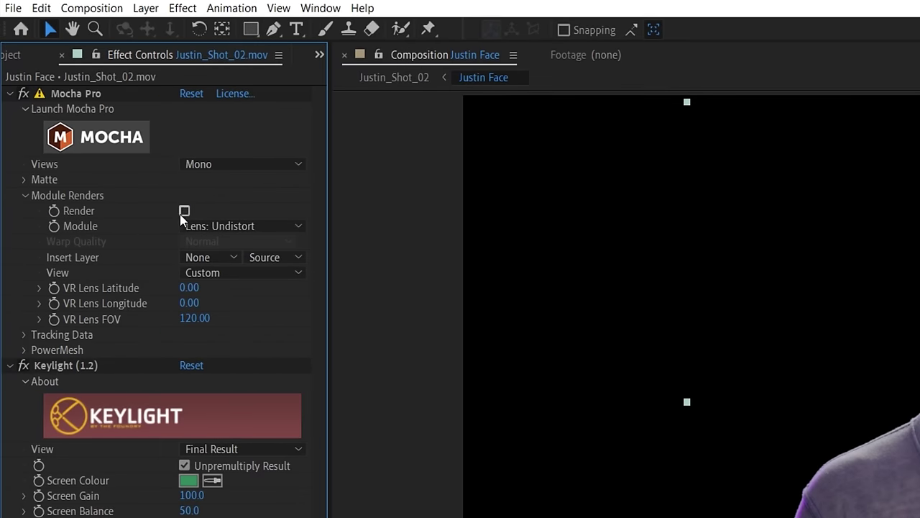
- Turn on Mocha Pro's Render output with the Stabilize: Unwarp module
{"action": "left_click", "coordinate": [184, 212]}
{"action": "left_click", "coordinate": [225, 226]}
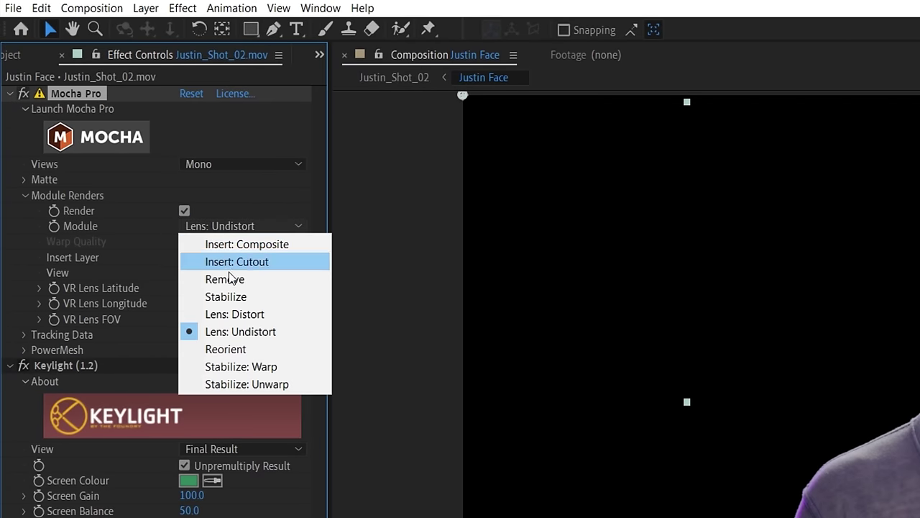
{"action": "left_click", "coordinate": [233, 384]}
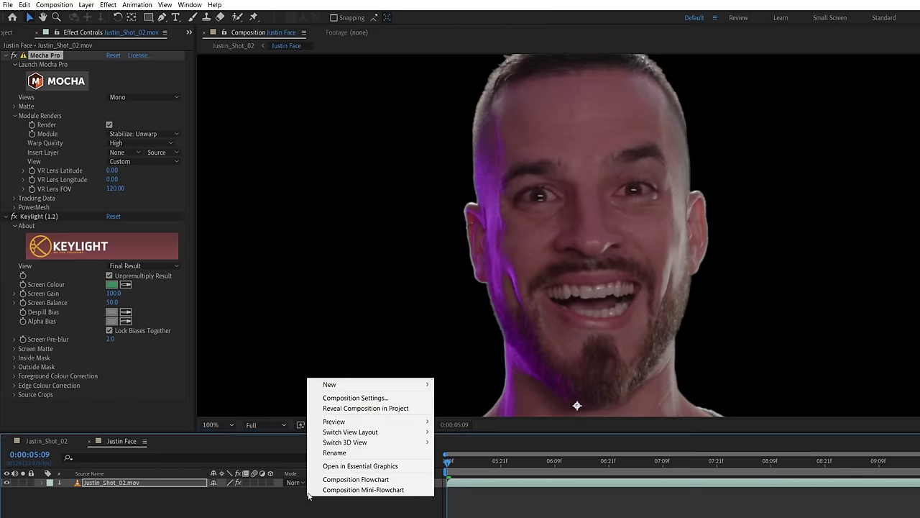
- Add a new adjustment layer named 'Eyes Bright'
{"action": "mouse_move", "coordinate": [403, 384]}
{"action": "left_click", "coordinate": [472, 459]}
{"action": "key", "text": "Return"}
{"action": "type", "text": "Eyes Bright"}
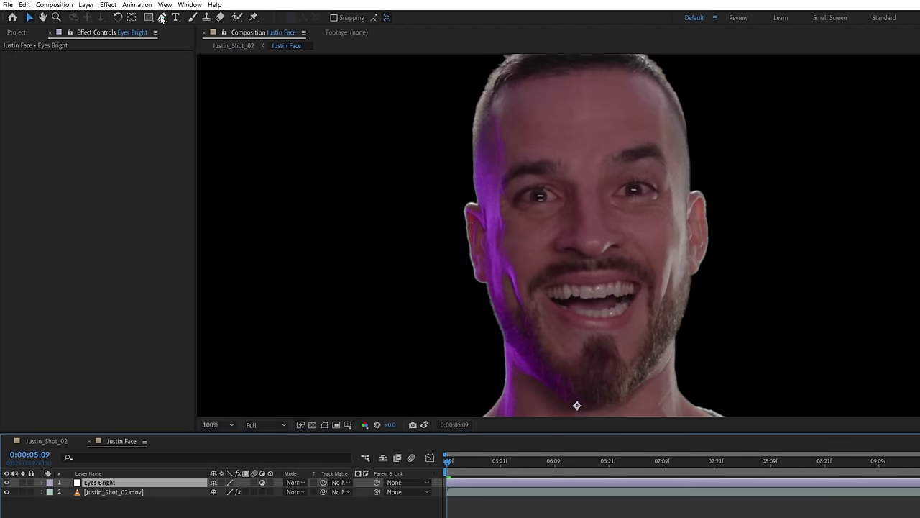
- Pen-mask the eyes on the Eyes Bright layer and feather the mask edges
{"action": "left_click", "coordinate": [162, 17]}
{"action": "left_click", "coordinate": [617, 192]}
{"action": "left_click", "coordinate": [630, 183]}
{"action": "left_click", "coordinate": [639, 184]}
{"action": "left_click", "coordinate": [649, 186]}
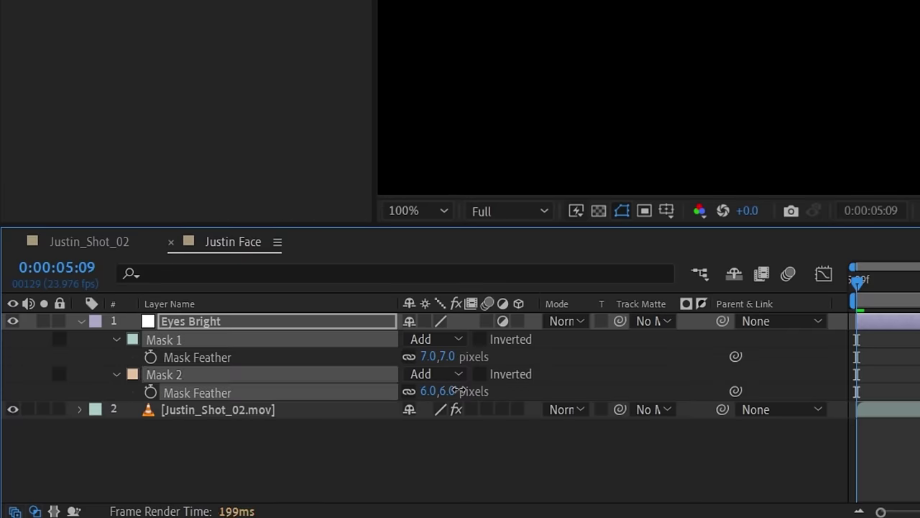
{"action": "left_click", "coordinate": [108, 4]}
- Apply Curves and Tint effects to the Eyes Bright layer
{"action": "mouse_move", "coordinate": [180, 347]}
{"action": "left_click", "coordinate": [279, 415]}
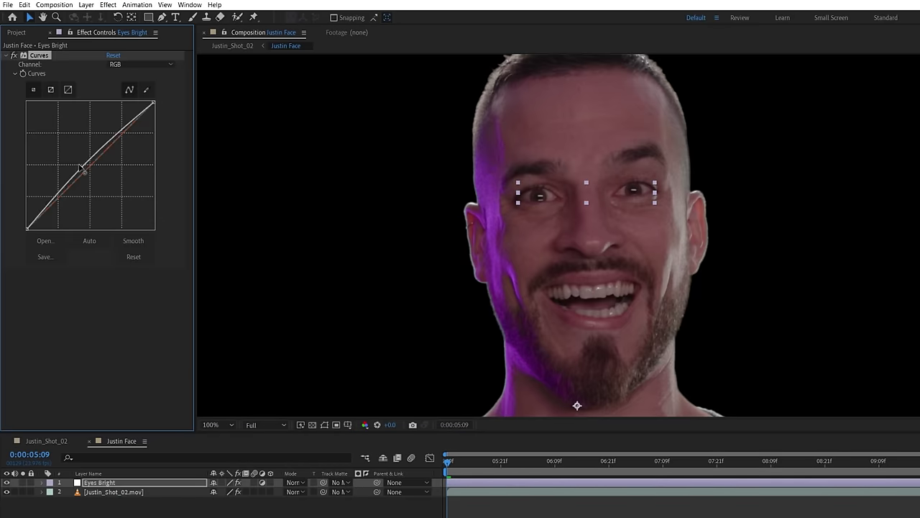
{"action": "left_click", "coordinate": [108, 4]}
{"action": "mouse_move", "coordinate": [123, 343]}
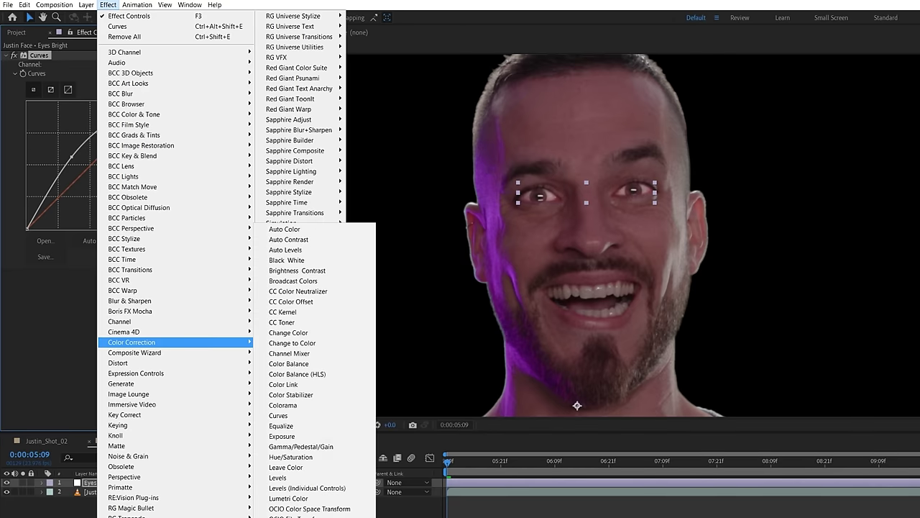
{"action": "left_click", "coordinate": [403, 504]}
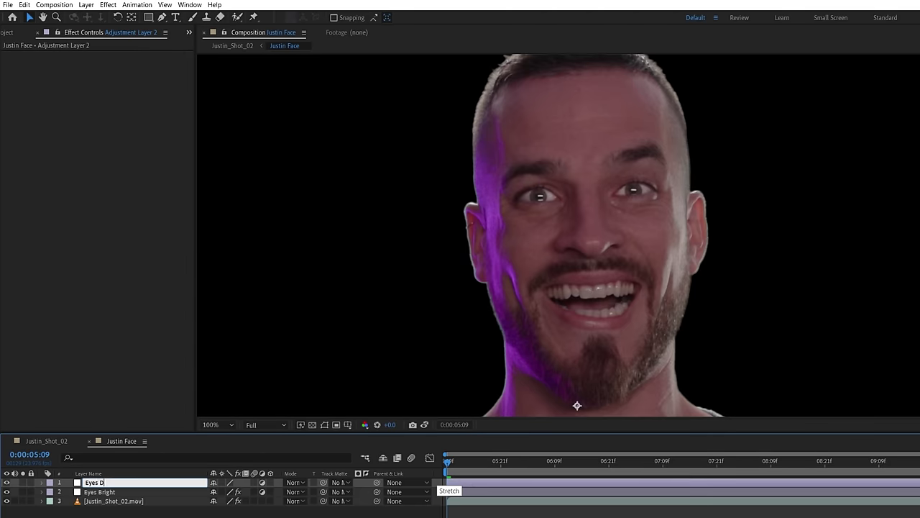
- Go to the Effect menu's Distort > Bulge for the Eyes Distort layer
{"action": "left_click", "coordinate": [107, 4]}
{"action": "mouse_move", "coordinate": [151, 364]}
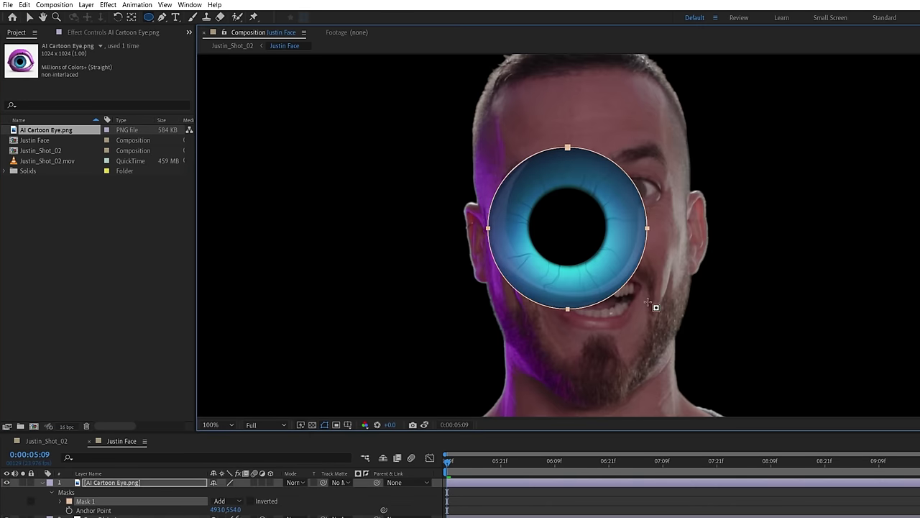
- Scale AI Cartoon Eye.png to about 19% and pen-mask it to the iris
{"action": "key", "text": "v"}
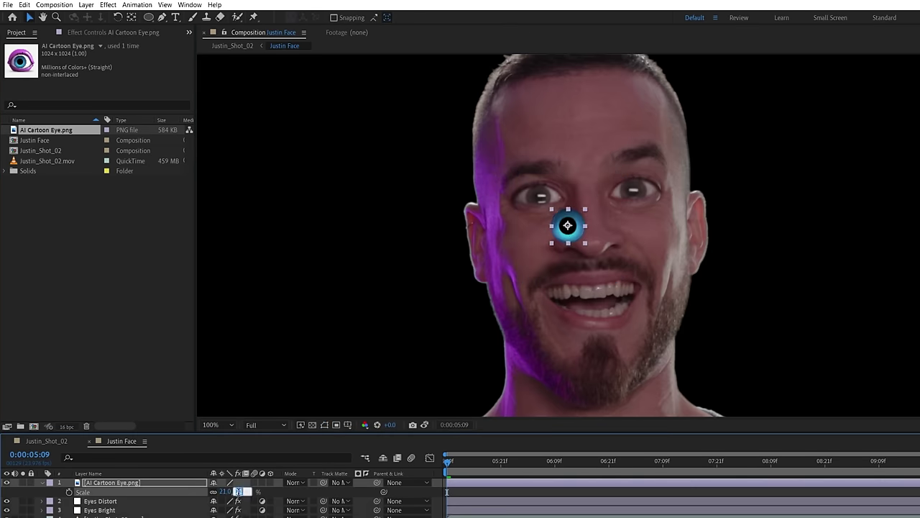
{"action": "left_click_drag", "start_coordinate": [567, 224], "coordinate": [539, 199]}
{"action": "scroll", "coordinate": [539, 196], "scroll_direction": "up", "scroll_amount": 2}
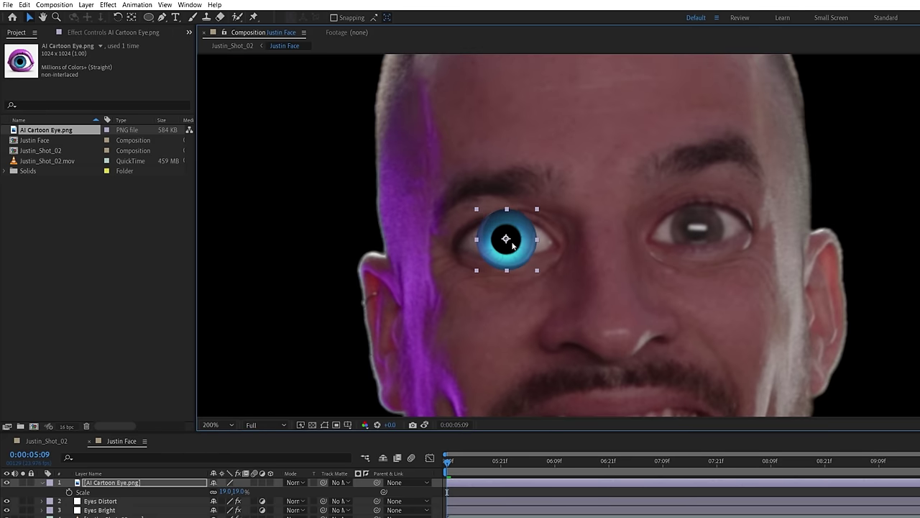
{"action": "key", "text": "g"}
{"action": "left_click", "coordinate": [458, 248]}
{"action": "left_click", "coordinate": [498, 218]}
{"action": "left_click", "coordinate": [551, 238]}
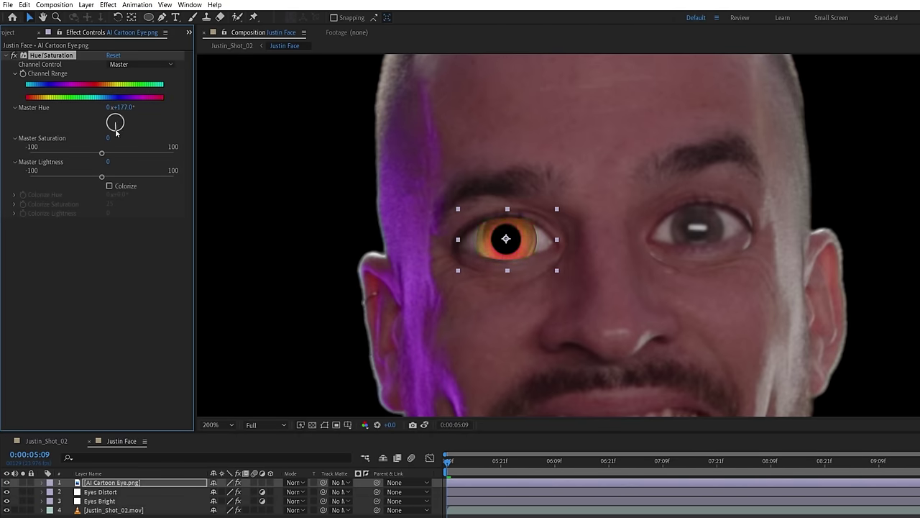
- Darken the iris (Hue 180, Saturation -33, Lightness -37) and duplicate it onto the other eye
{"action": "left_click_drag", "start_coordinate": [90, 180], "coordinate": [77, 177]}
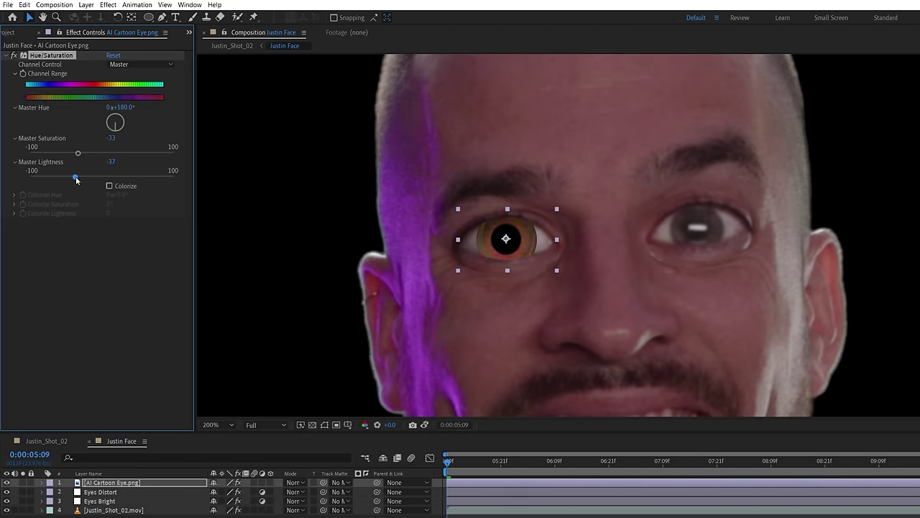
{"action": "key", "text": "ctrl+d"}
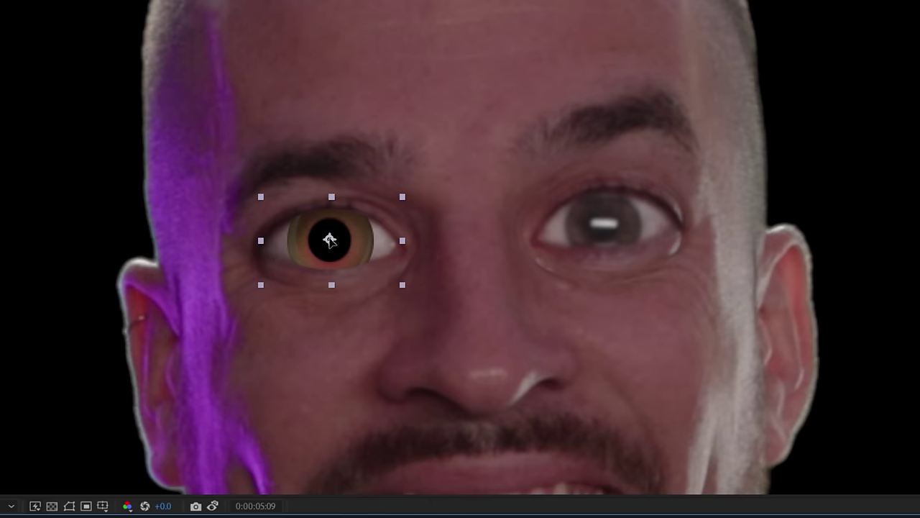
{"action": "left_click_drag", "start_coordinate": [325, 233], "coordinate": [594, 225]}
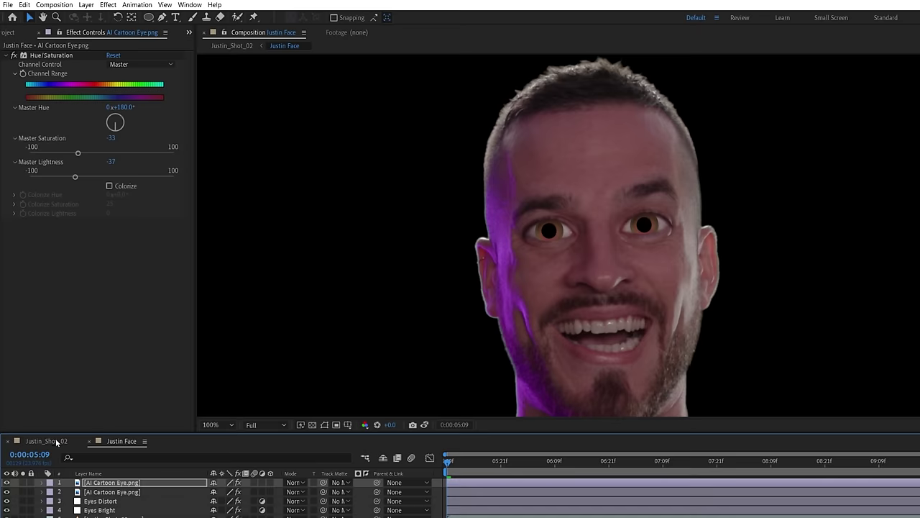
- Back in Justin_Shot_02, switch the Justin Face layer's Mocha Pro render module to Stabilize: Warp
{"action": "left_click", "coordinate": [133, 490]}
{"action": "left_click", "coordinate": [46, 56]}
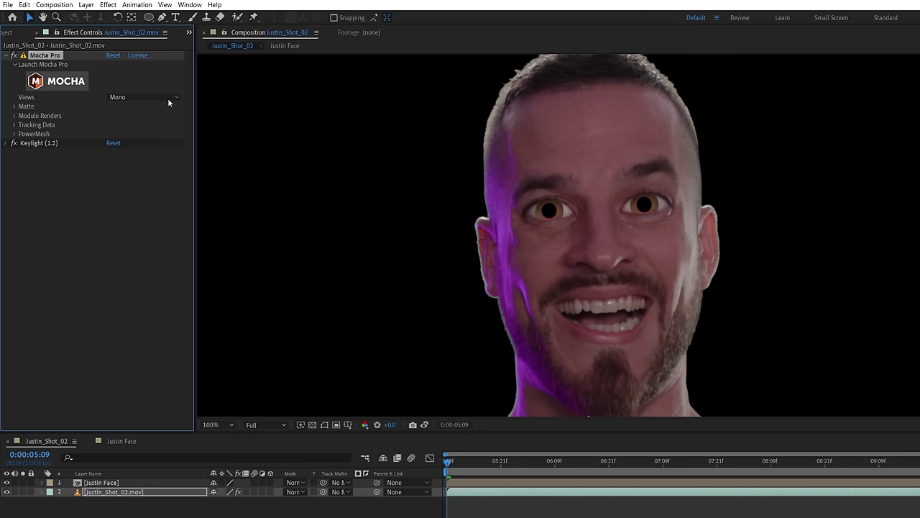
{"action": "left_click", "coordinate": [126, 482]}
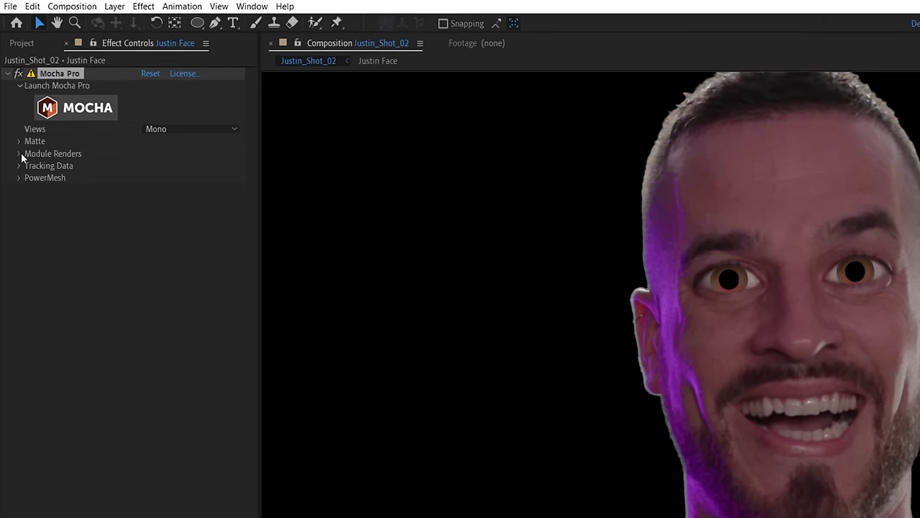
{"action": "left_click", "coordinate": [15, 115]}
{"action": "left_click", "coordinate": [203, 192]}
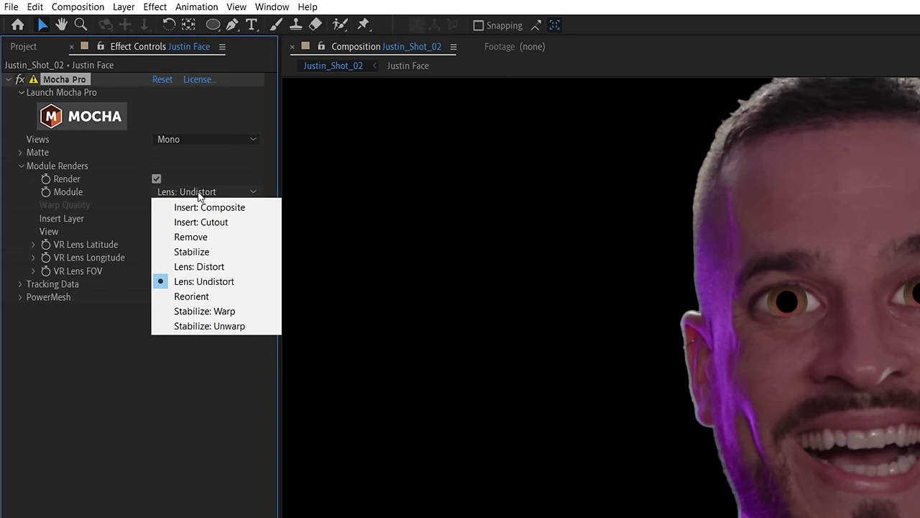
{"action": "left_click", "coordinate": [200, 311]}
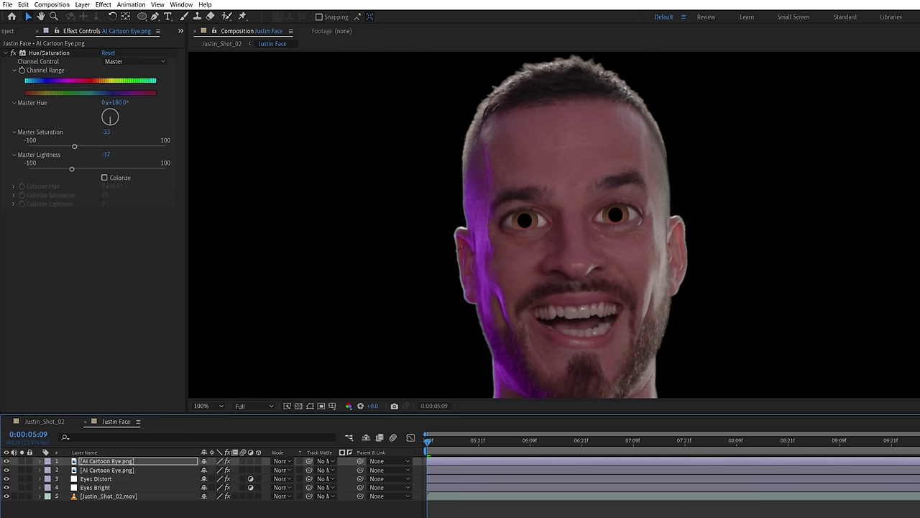
- Add a new solid layer named 'Matte'
{"action": "right_click", "coordinate": [176, 504]}
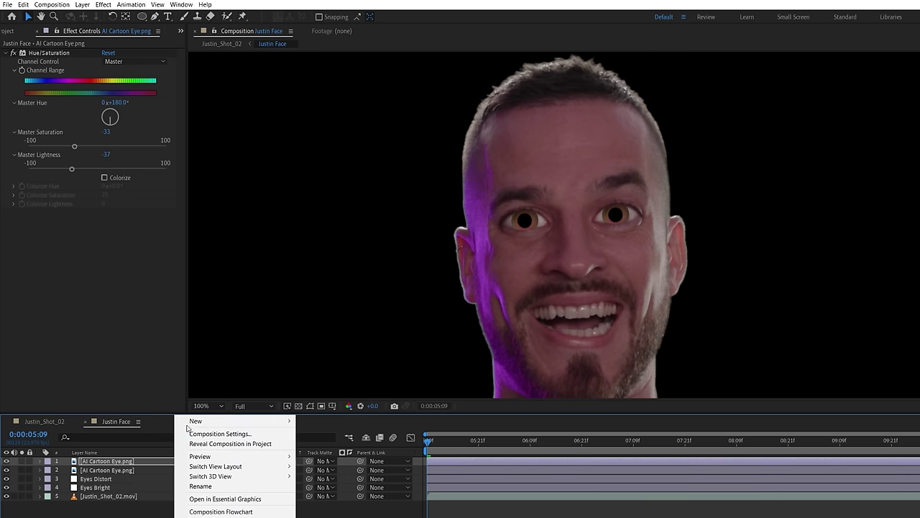
{"action": "mouse_move", "coordinate": [238, 420]}
{"action": "left_click", "coordinate": [317, 444]}
{"action": "type", "text": "Matte"}
{"action": "key", "text": "Return"}
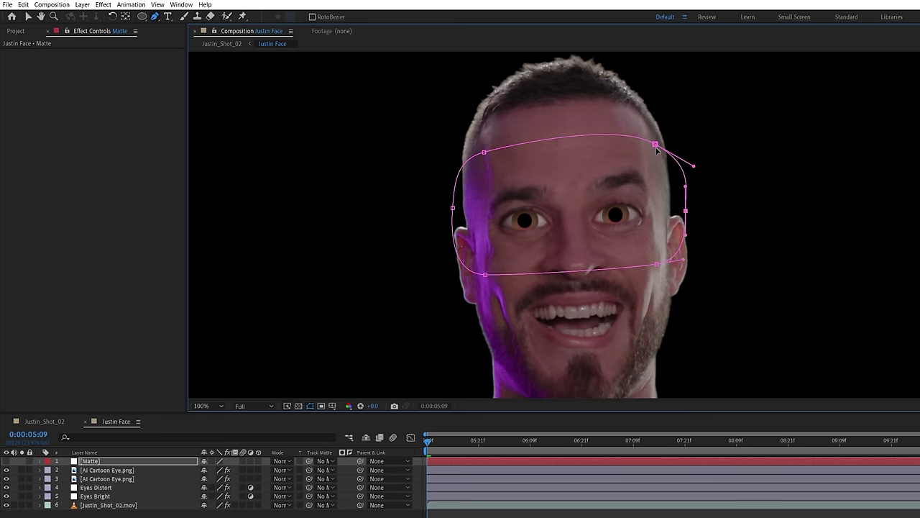
- Mask the Matte around the eyes, feather it 50, and set it to Stencil Luma
{"action": "left_click_drag", "start_coordinate": [656, 147], "coordinate": [691, 164]}
{"action": "key", "text": "f"}
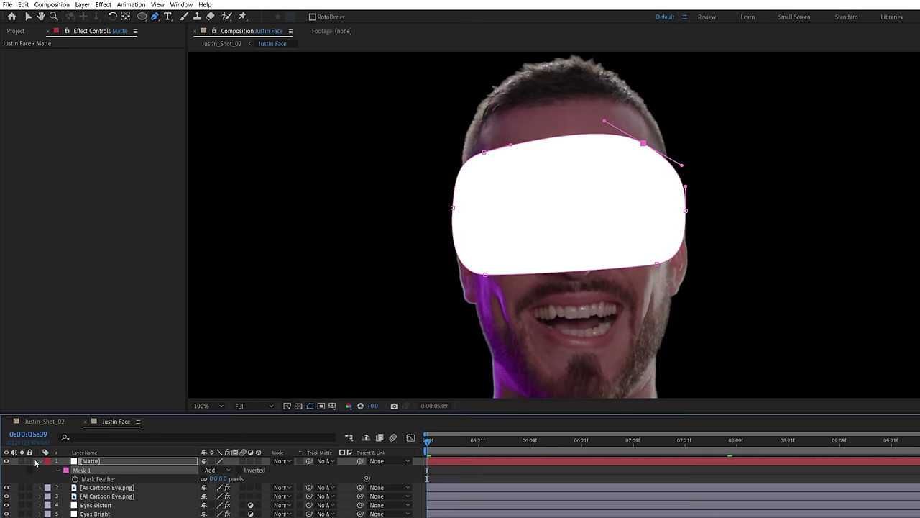
{"action": "left_click_drag", "start_coordinate": [219, 478], "coordinate": [249, 478]}
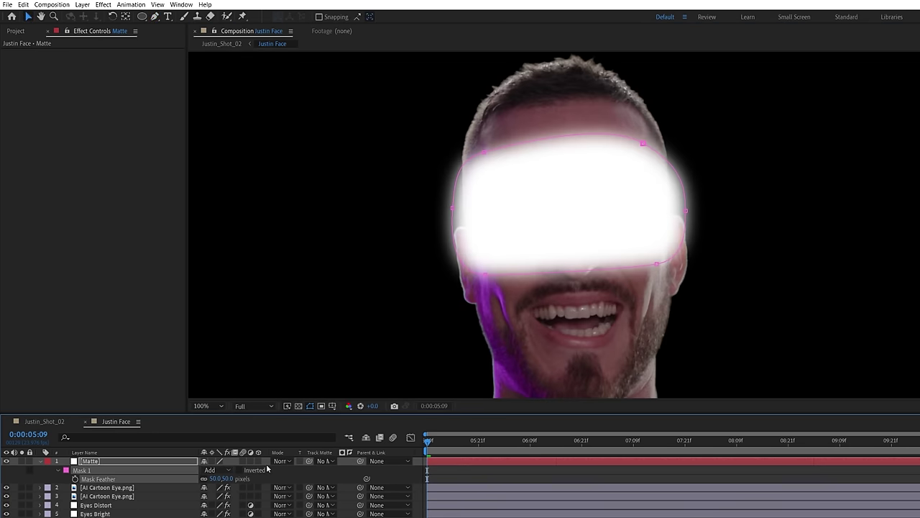
{"action": "left_click", "coordinate": [274, 462]}
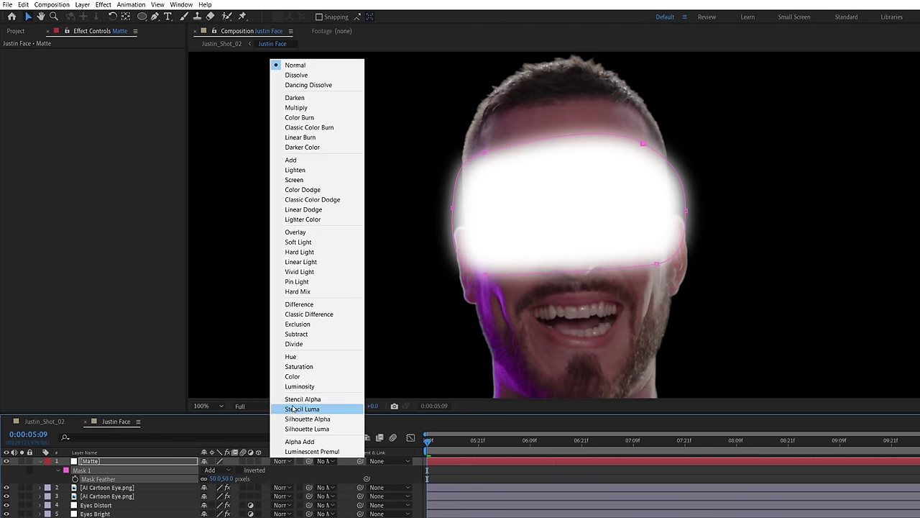
{"action": "left_click", "coordinate": [293, 409]}
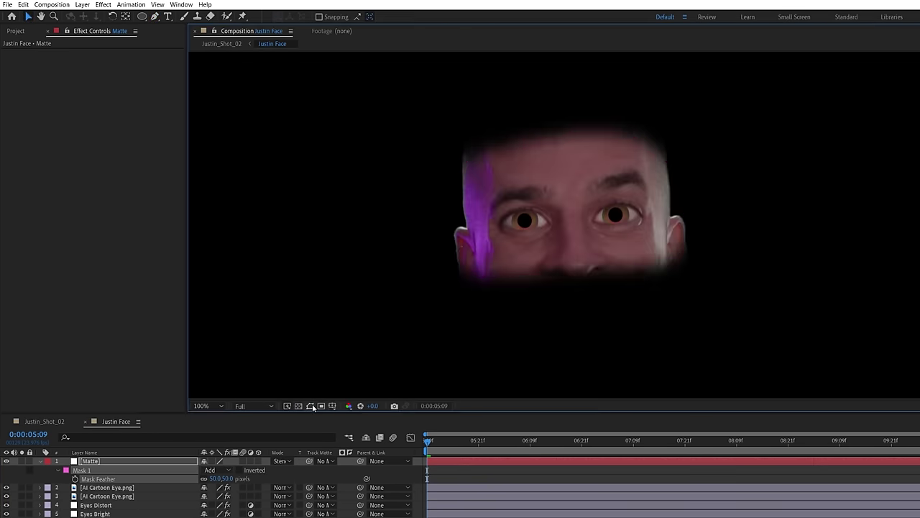
- Return to Justin_Shot_02 and toggle the face layer's solo to check the result
{"action": "left_click", "coordinate": [44, 421]}
{"action": "left_click", "coordinate": [21, 461]}
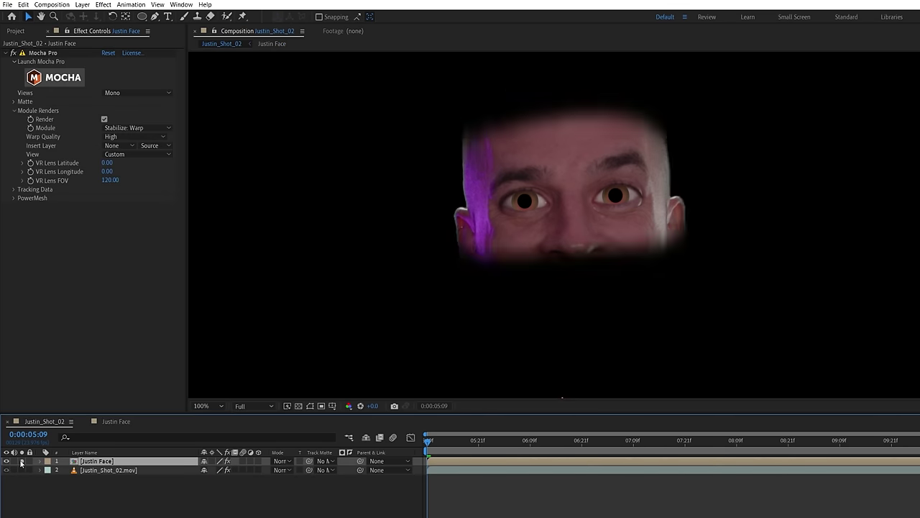
{"action": "left_click", "coordinate": [21, 461]}
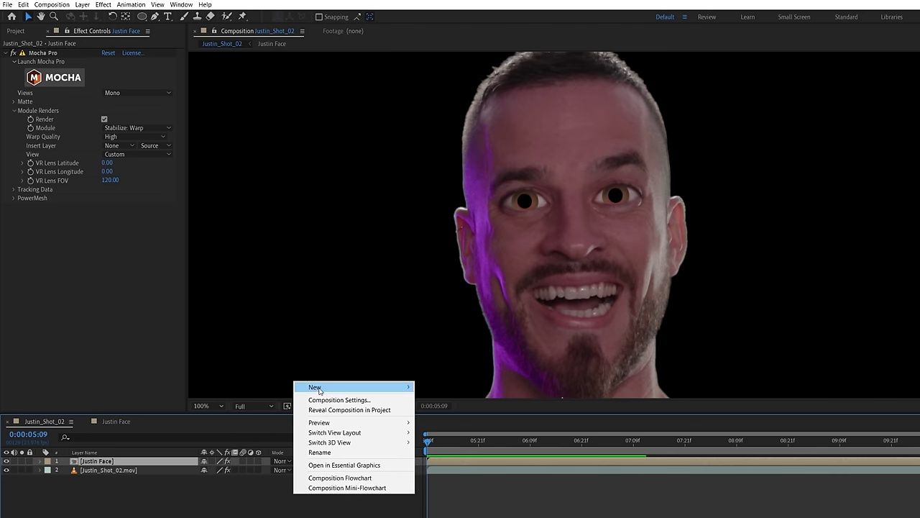
- Add a white solid named 'Eye Highlights' and hide it to see the face
{"action": "mouse_move", "coordinate": [319, 389]}
{"action": "left_click", "coordinate": [432, 407]}
{"action": "type", "text": "Eye Highli"}
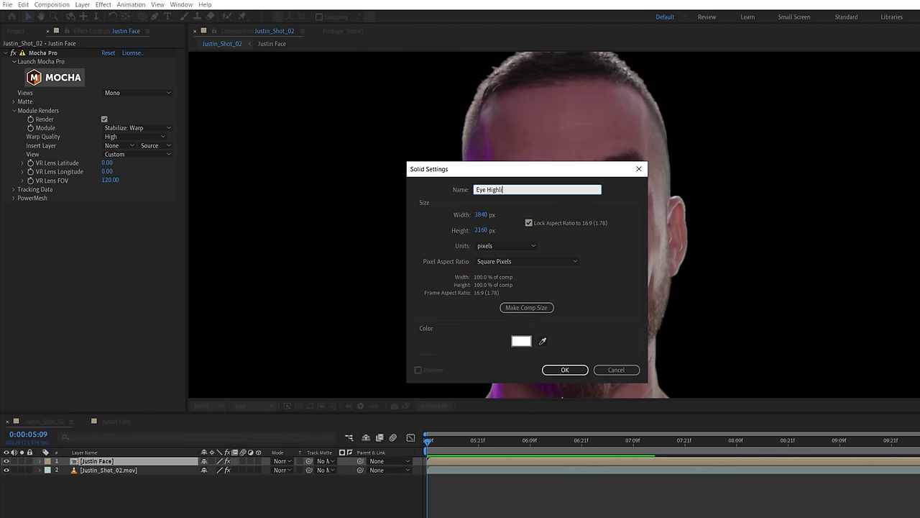
{"action": "type", "text": "ghts"}
{"action": "key", "text": "Return"}
{"action": "left_click", "coordinate": [7, 461]}
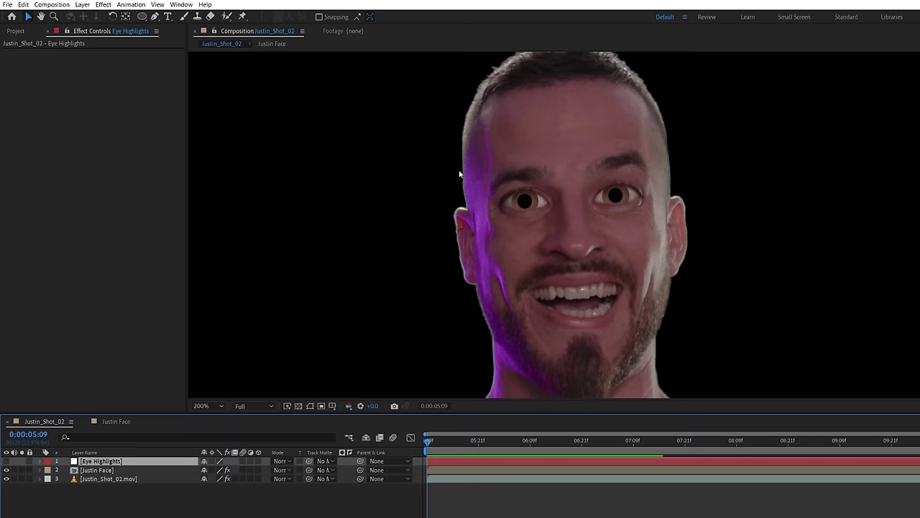
- Draw ellipse highlight dots on the pupils and pre-compose them as Eye Highlights
{"action": "left_click", "coordinate": [141, 16]}
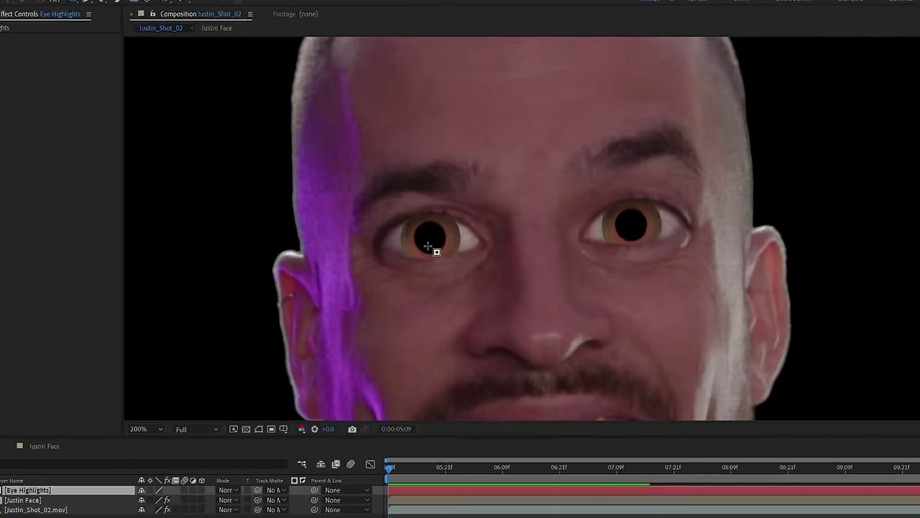
{"action": "left_click_drag", "start_coordinate": [428, 246], "coordinate": [443, 233]}
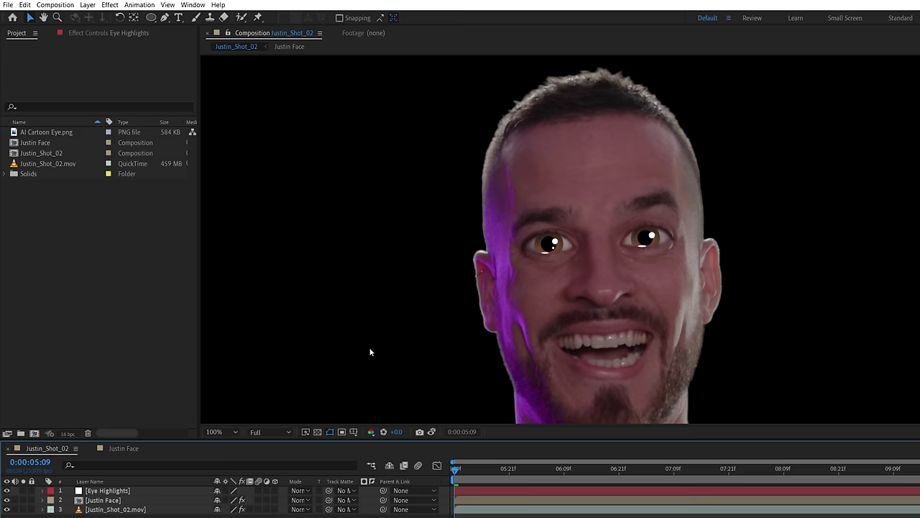
{"action": "right_click", "coordinate": [181, 490]}
{"action": "left_click", "coordinate": [216, 439]}
{"action": "key", "text": "BackSpace"}
{"action": "key", "text": "Return"}
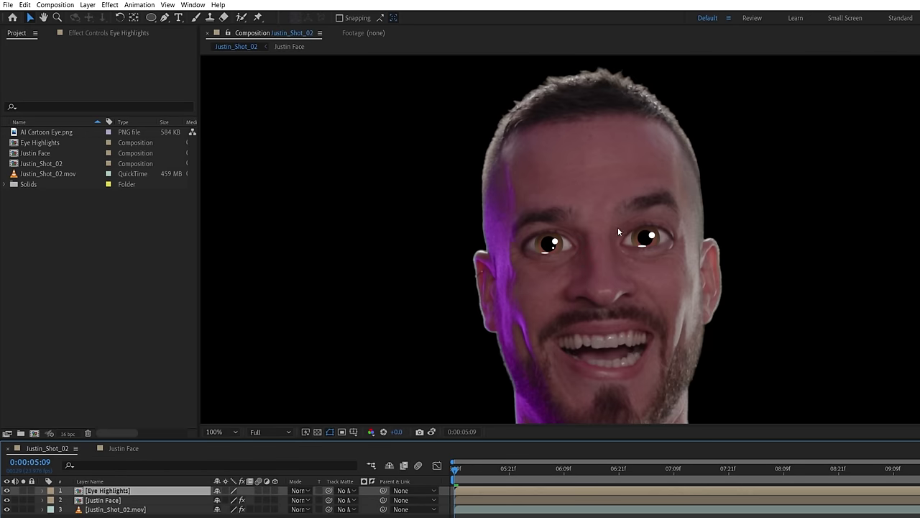
- Select the Eye Highlights layer and solo it to view the highlights alone
{"action": "left_click", "coordinate": [103, 500]}
{"action": "left_click", "coordinate": [125, 491]}
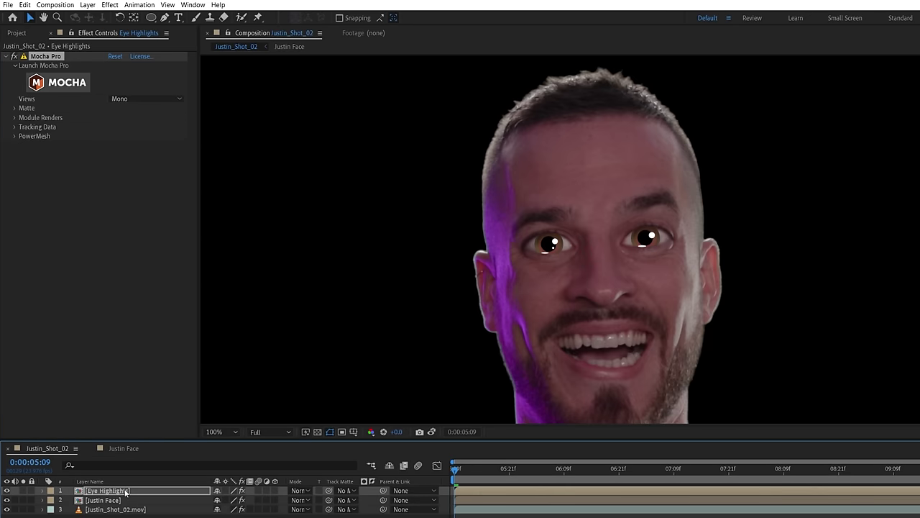
{"action": "left_click", "coordinate": [23, 490]}
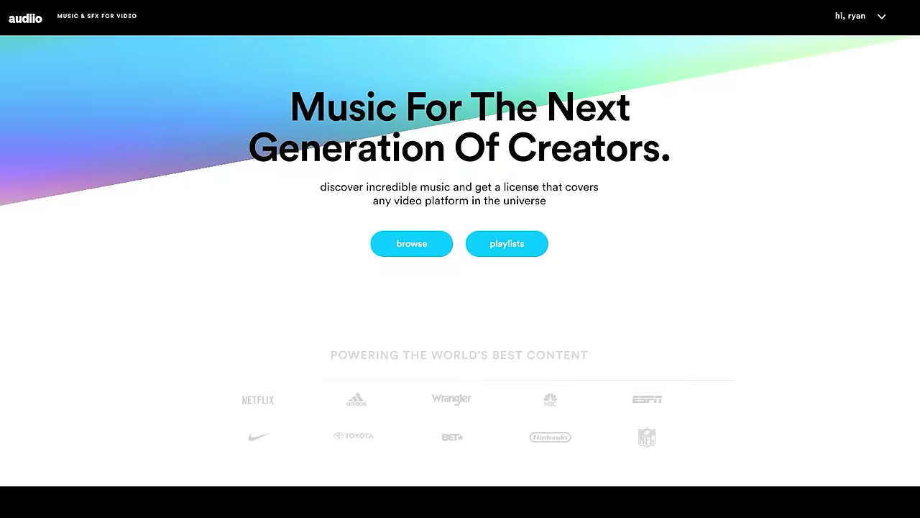
- Scroll the Audiio homepage, music tracks and playlists down to the Audiio Pro $59 pricing plans
{"action": "scroll", "coordinate": [461, 259], "scroll_direction": "down", "scroll_amount": 4}
{"action": "scroll", "coordinate": [460, 259], "scroll_direction": "down", "scroll_amount": 2}
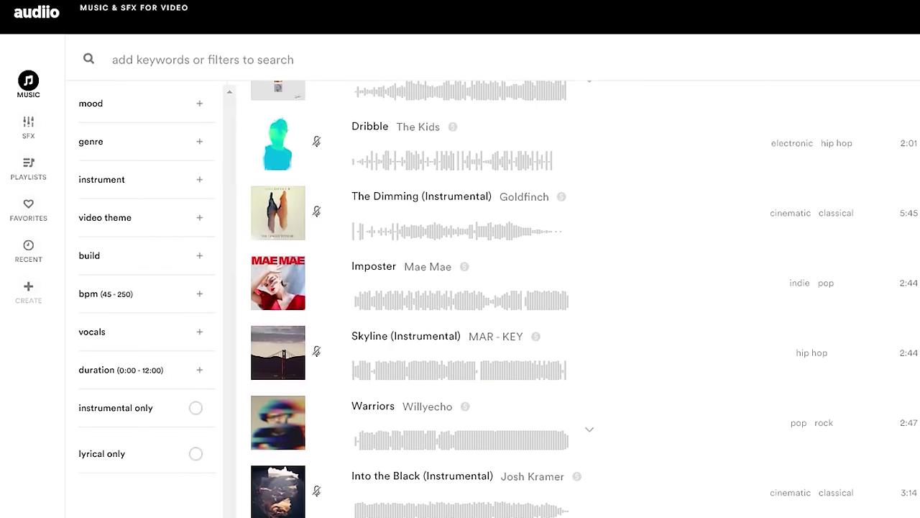
{"action": "scroll", "coordinate": [575, 299], "scroll_direction": "down", "scroll_amount": 4}
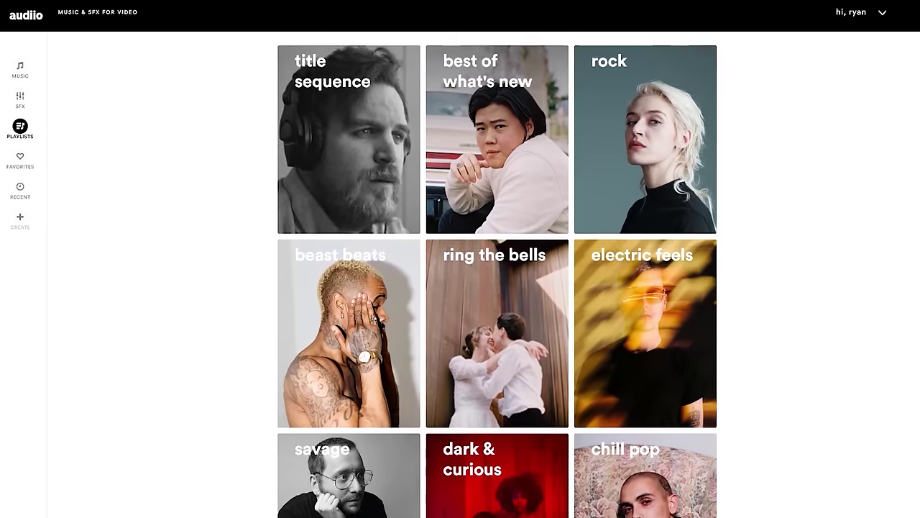
{"action": "scroll", "coordinate": [497, 273], "scroll_direction": "down", "scroll_amount": 2}
{"action": "scroll", "coordinate": [498, 275], "scroll_direction": "down", "scroll_amount": 2}
{"action": "scroll", "coordinate": [498, 274], "scroll_direction": "down", "scroll_amount": 5}
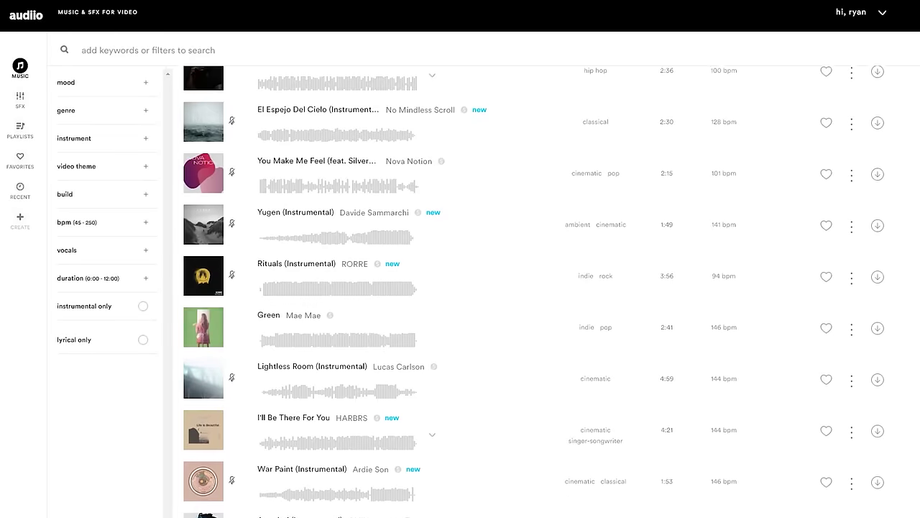
{"action": "scroll", "coordinate": [532, 287], "scroll_direction": "down", "scroll_amount": 1}
{"action": "scroll", "coordinate": [533, 288], "scroll_direction": "down", "scroll_amount": 4}
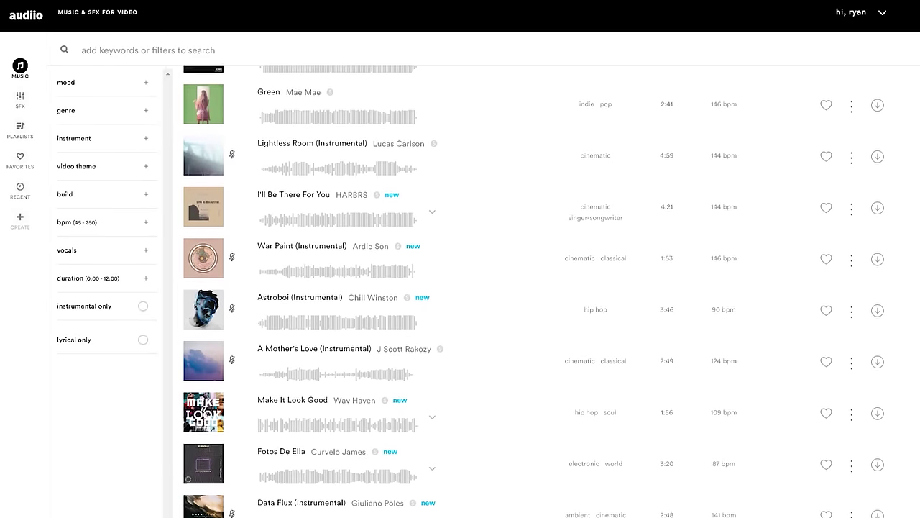
{"action": "scroll", "coordinate": [532, 287], "scroll_direction": "down", "scroll_amount": 4}
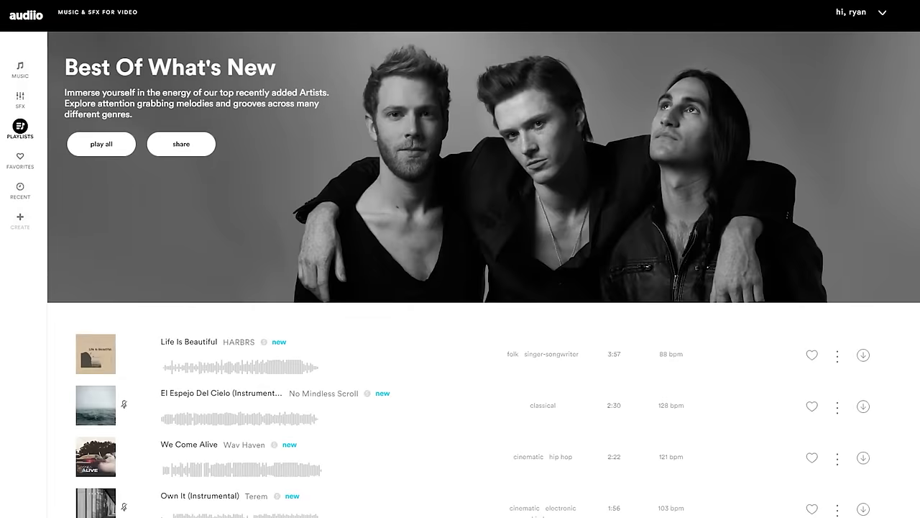
{"action": "scroll", "coordinate": [484, 275], "scroll_direction": "down", "scroll_amount": 2}
{"action": "scroll", "coordinate": [484, 275], "scroll_direction": "down", "scroll_amount": 3}
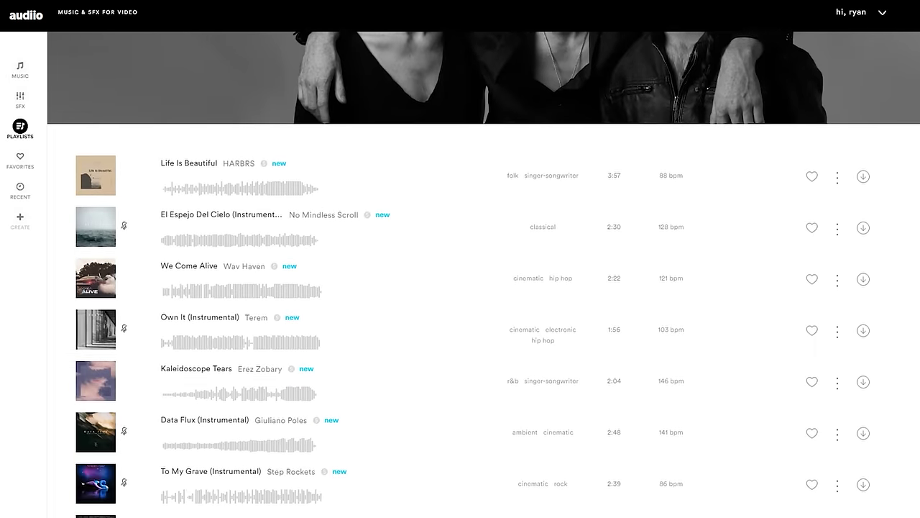
{"action": "scroll", "coordinate": [484, 275], "scroll_direction": "down", "scroll_amount": 3}
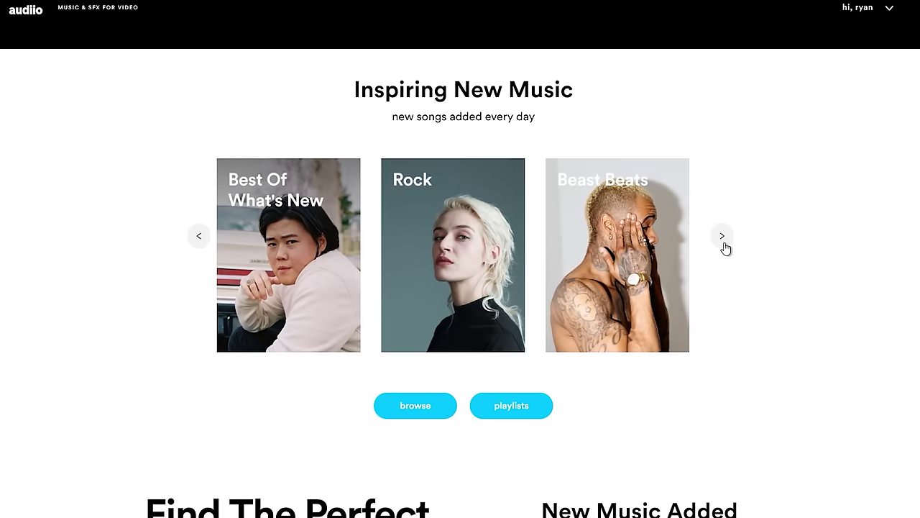
{"action": "scroll", "coordinate": [726, 248], "scroll_direction": "down", "scroll_amount": 5}
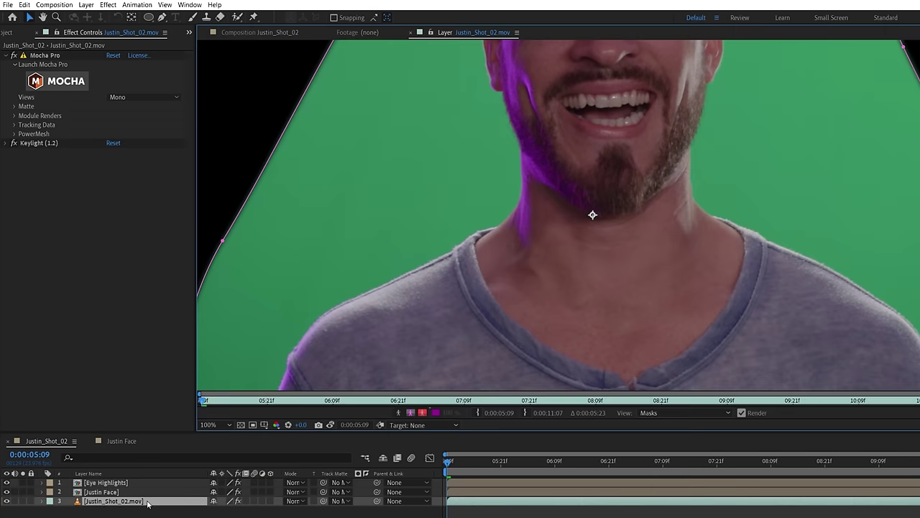
- Paint #2B1D1D brush strokes over the actor's nose, eyes, cheeks and neck
{"action": "left_click_drag", "start_coordinate": [500, 177], "coordinate": [467, 374]}
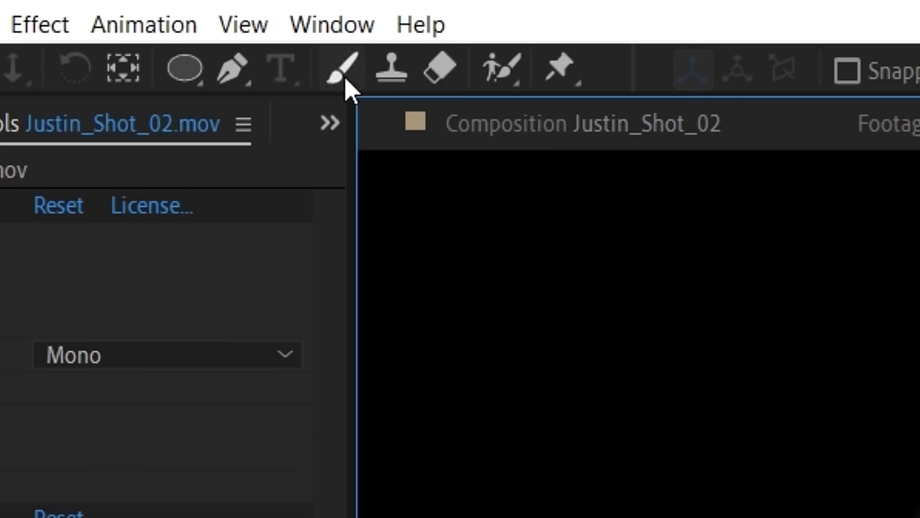
{"action": "left_click", "coordinate": [192, 18]}
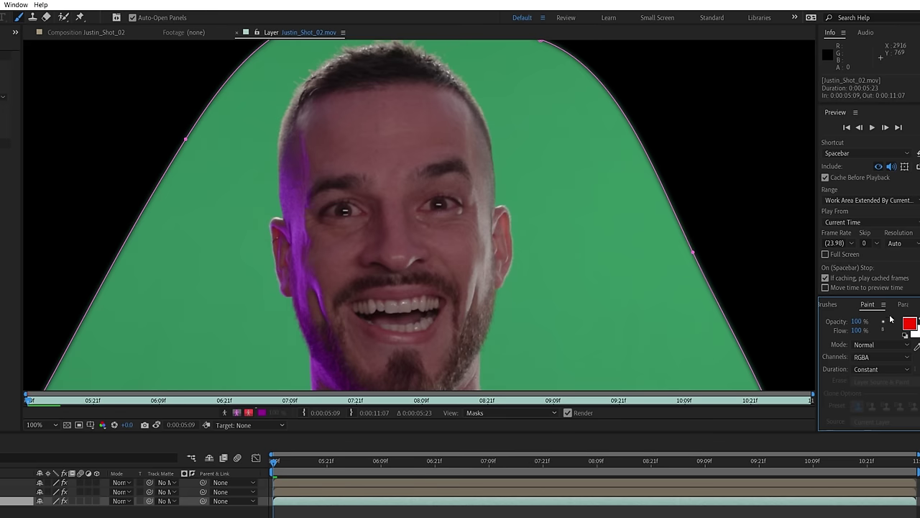
{"action": "left_click", "coordinate": [909, 323]}
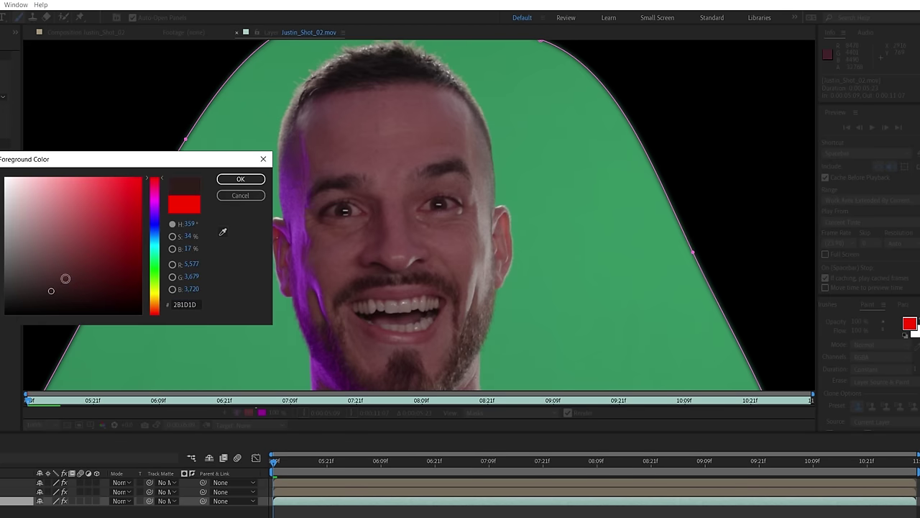
{"action": "left_click", "coordinate": [240, 179]}
{"action": "scroll", "coordinate": [412, 237], "scroll_direction": "up", "scroll_amount": 2}
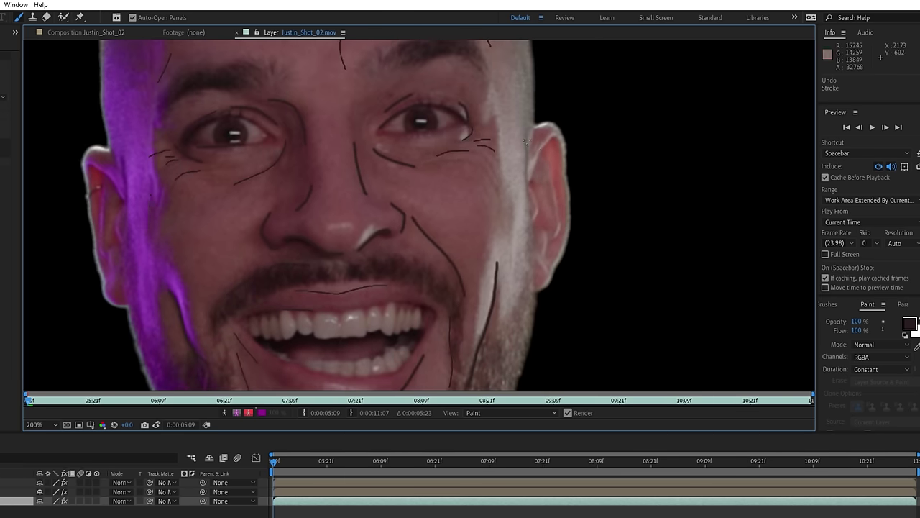
{"action": "scroll", "coordinate": [427, 118], "scroll_direction": "down", "scroll_amount": 15}
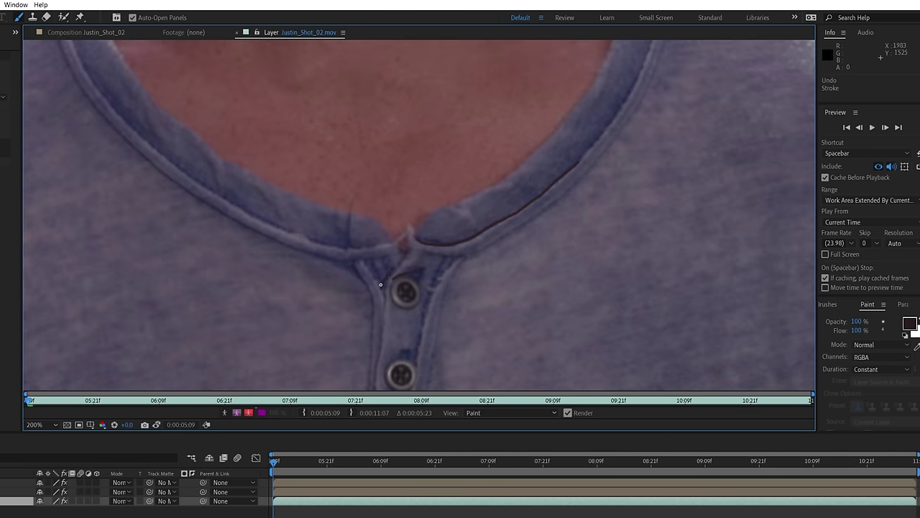
{"action": "scroll", "coordinate": [363, 232], "scroll_direction": "up", "scroll_amount": 8}
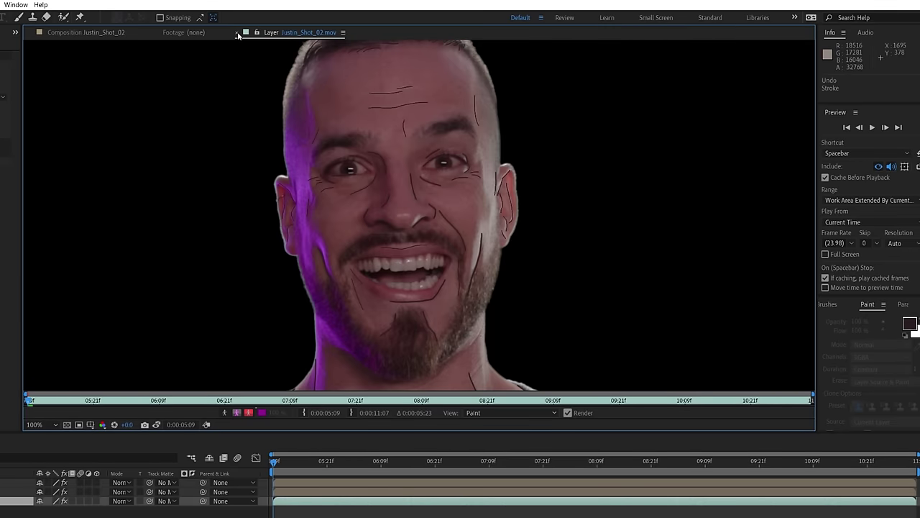
{"action": "left_click", "coordinate": [237, 33]}
- Copy the Paint effect and create a new solid named 'Justin Lines'
{"action": "left_click", "coordinate": [161, 33]}
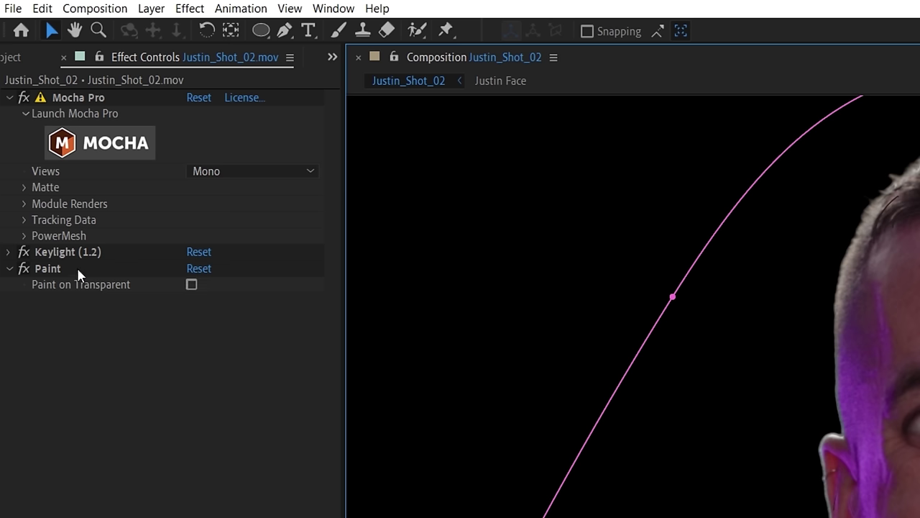
{"action": "left_click", "coordinate": [61, 270]}
{"action": "right_click", "coordinate": [189, 407]}
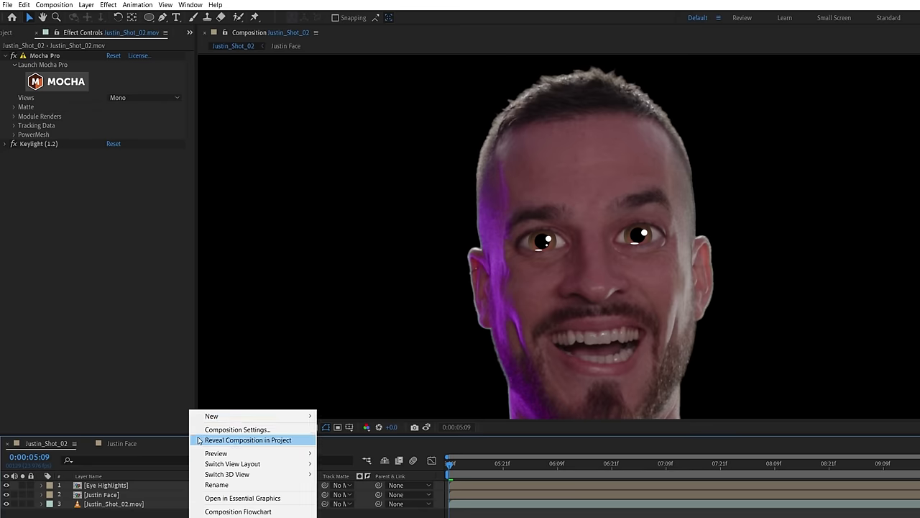
{"action": "mouse_move", "coordinate": [208, 415]}
{"action": "left_click", "coordinate": [337, 442]}
{"action": "type", "text": "Justin Lines"}
{"action": "key", "text": "Return"}
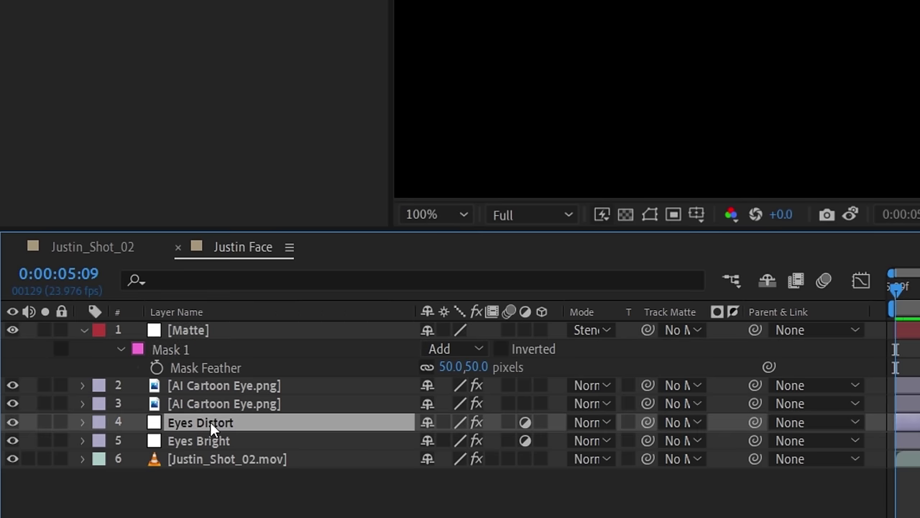
- Paste Eyes Distort in and pre-compose it with the lines layer as 'Justin Lines'
{"action": "left_click", "coordinate": [132, 253]}
{"action": "key", "text": "ctrl+v"}
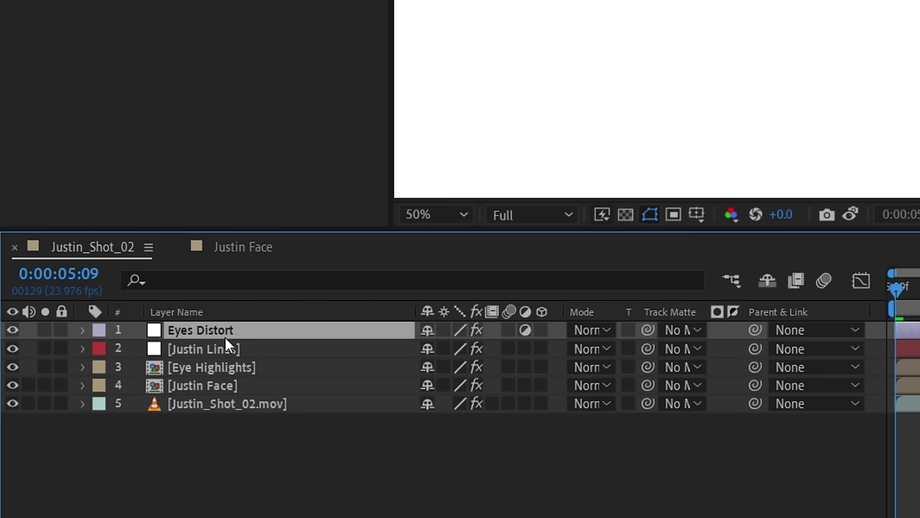
{"action": "left_click", "coordinate": [230, 348], "text": "shift"}
{"action": "right_click", "coordinate": [233, 349]}
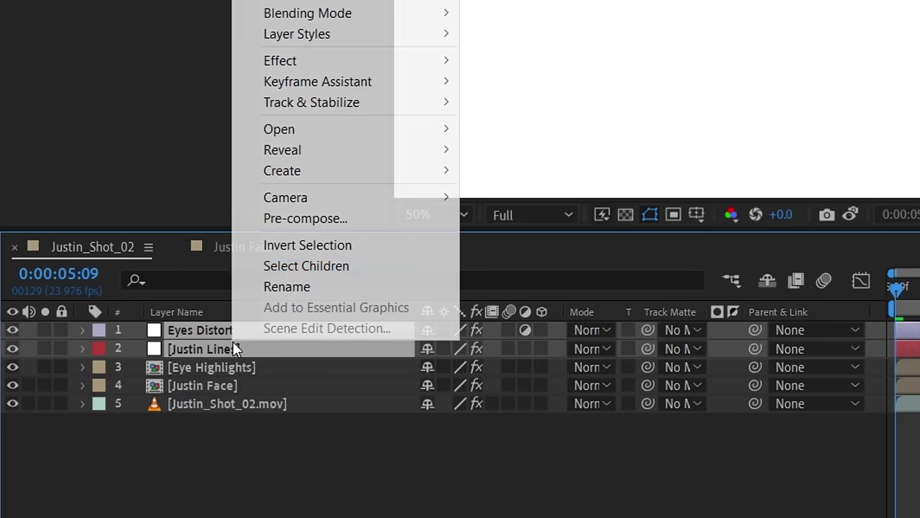
{"action": "left_click", "coordinate": [308, 218]}
{"action": "type", "text": "Justin L"}
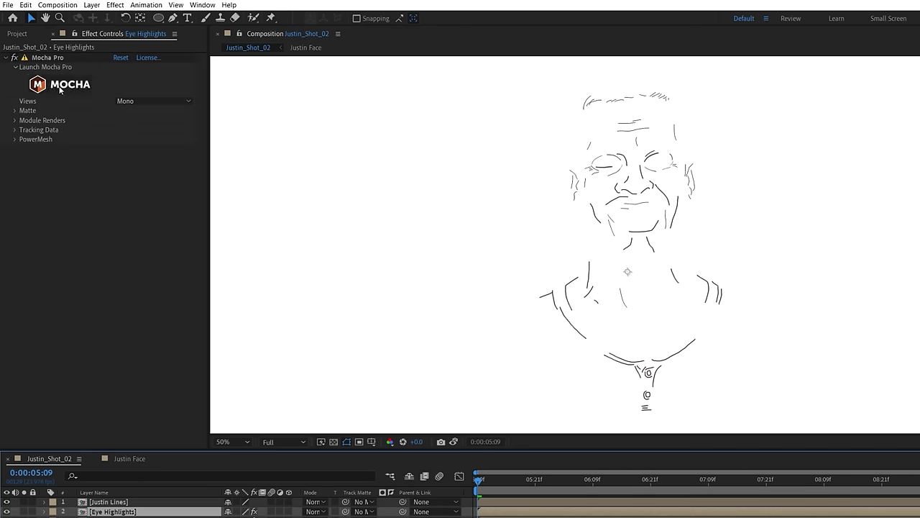
- Set the Justin Lines layer's blending mode to Multiply and reveal its opacity
{"action": "left_click", "coordinate": [130, 502]}
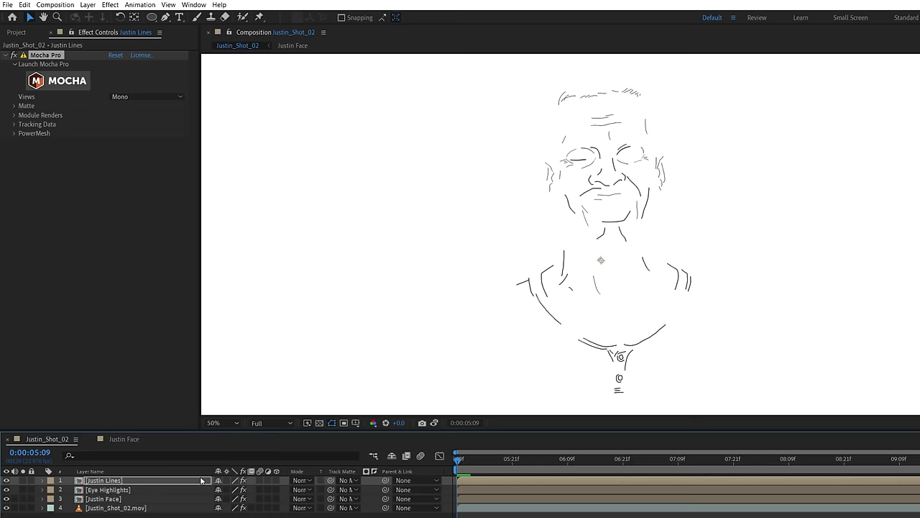
{"action": "left_click", "coordinate": [300, 479]}
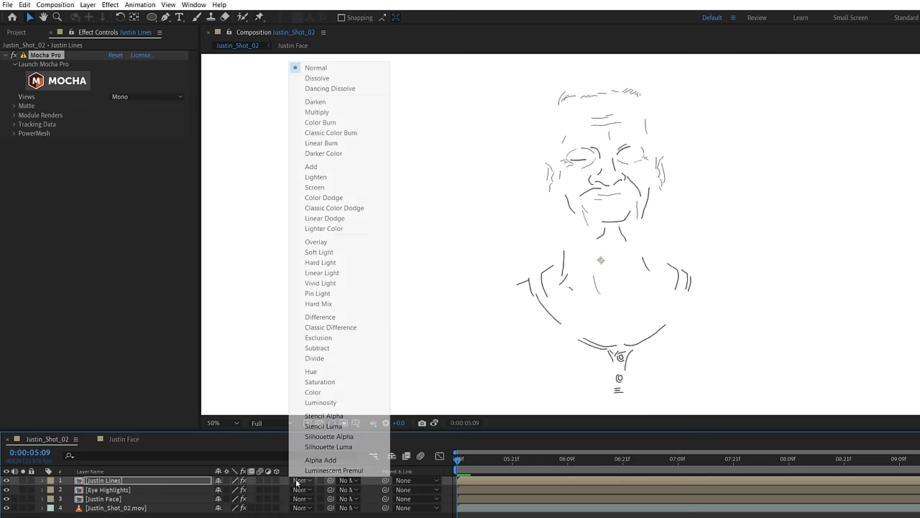
{"action": "left_click", "coordinate": [309, 112]}
{"action": "key", "text": "t"}
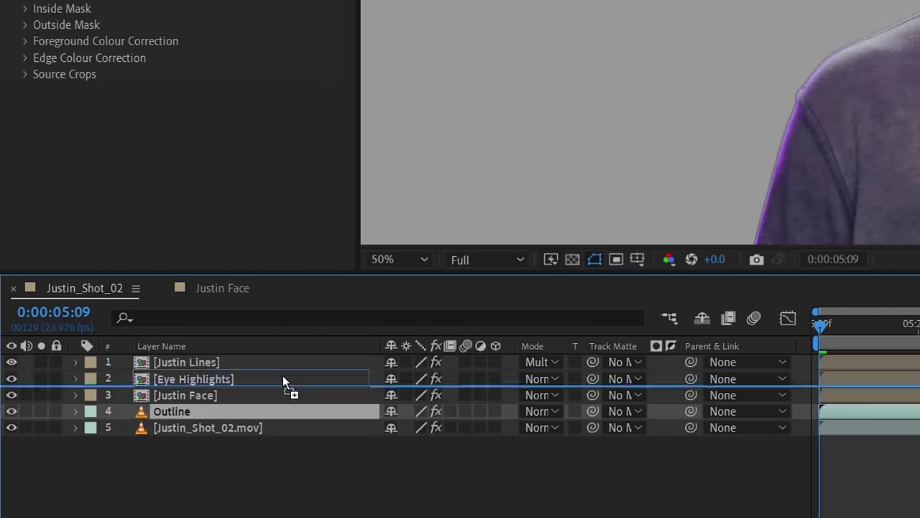
- Move Outline to the top, remove its Mocha Pro effect, and apply Tint
{"action": "left_click_drag", "start_coordinate": [284, 375], "coordinate": [284, 357]}
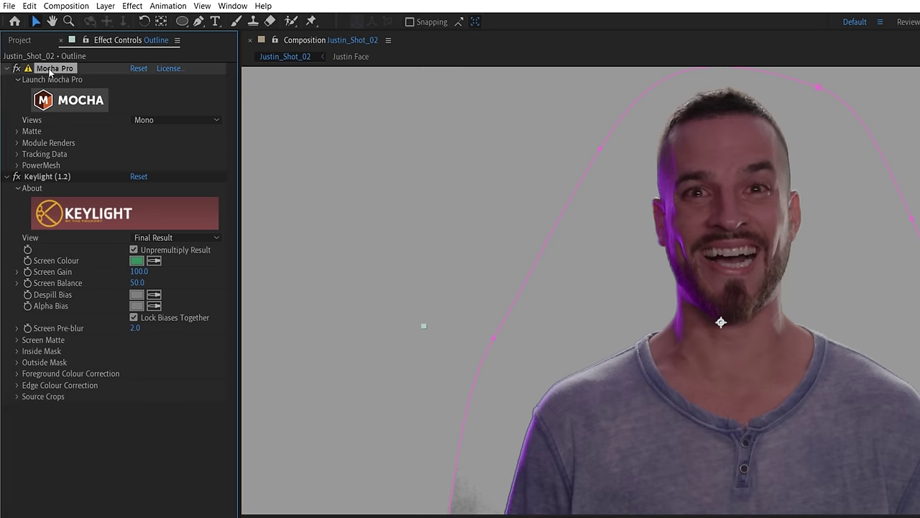
{"action": "key", "text": "Delete"}
{"action": "left_click", "coordinate": [132, 6]}
{"action": "mouse_move", "coordinate": [151, 417]}
{"action": "left_click", "coordinate": [360, 497]}
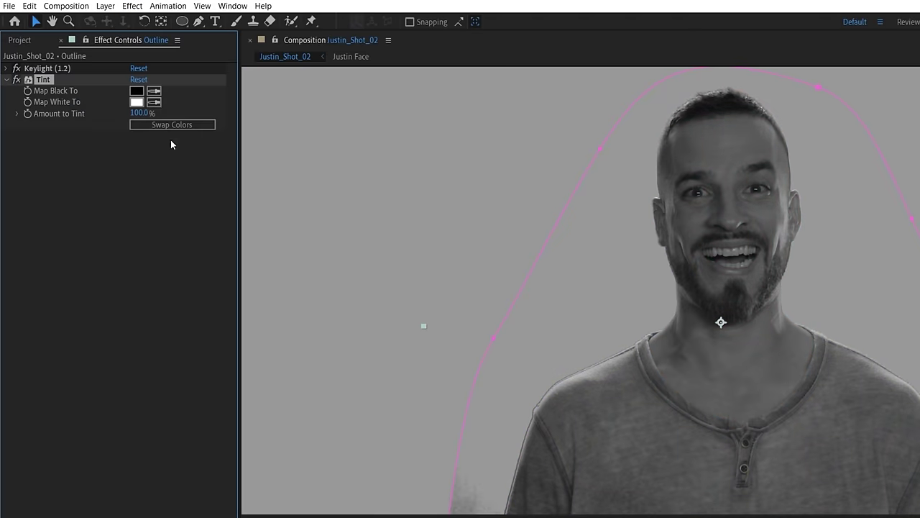
- Add a white Drop Shadow to Outline and set its mode to Screen
{"action": "left_click", "coordinate": [132, 6]}
{"action": "mouse_move", "coordinate": [153, 517]}
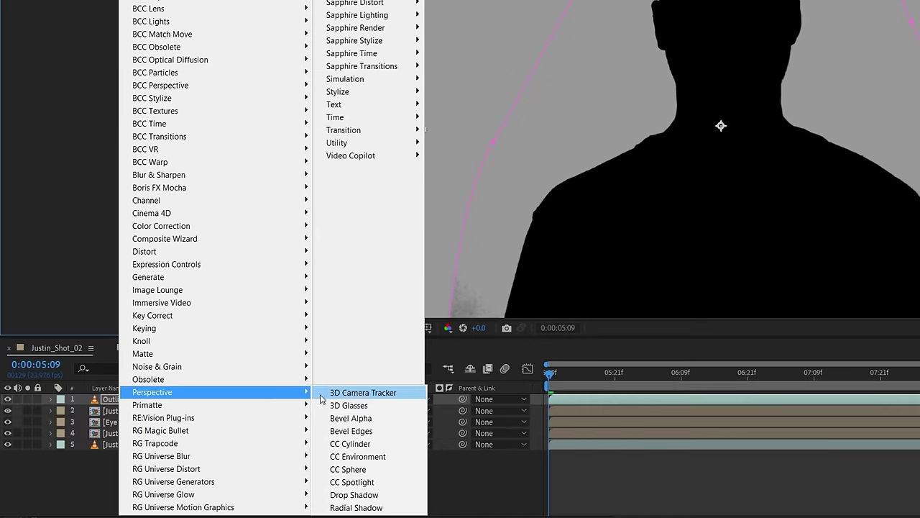
{"action": "left_click", "coordinate": [354, 495]}
{"action": "left_click", "coordinate": [137, 0]}
{"action": "left_click", "coordinate": [510, 24]}
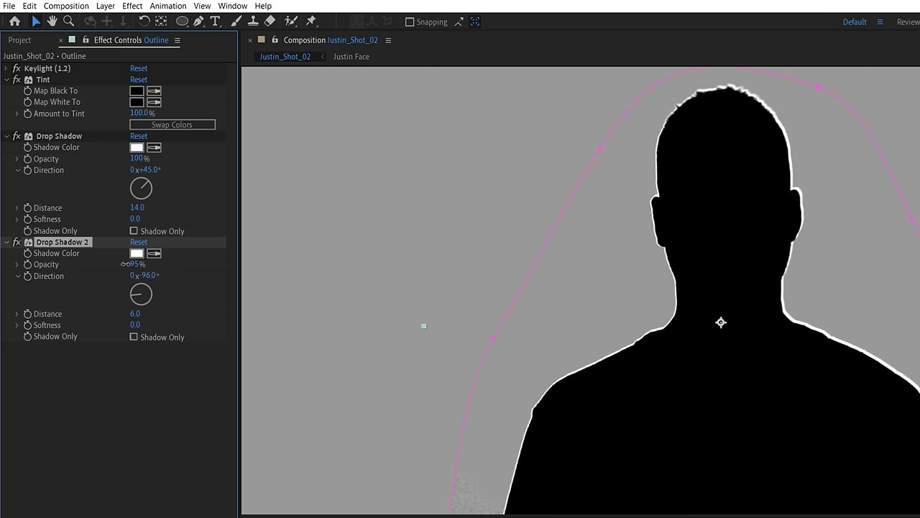
{"action": "left_click", "coordinate": [367, 517]}
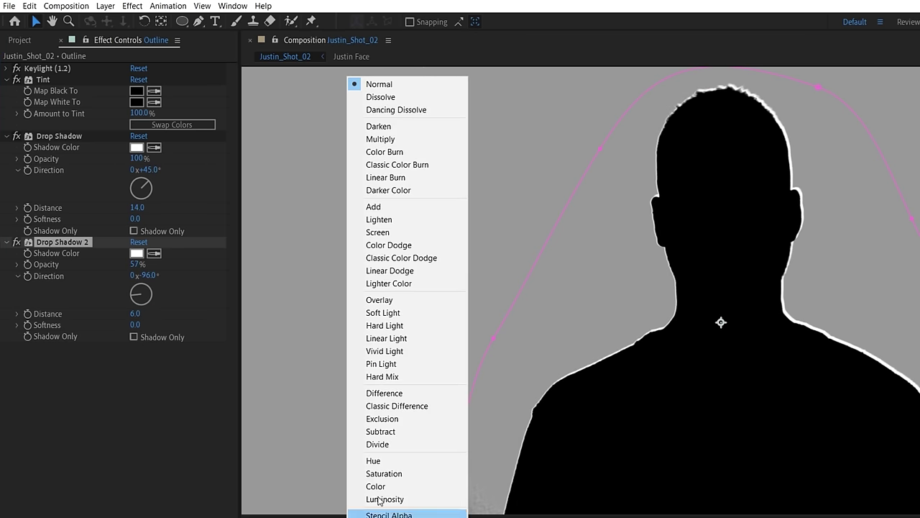
{"action": "left_click", "coordinate": [363, 236]}
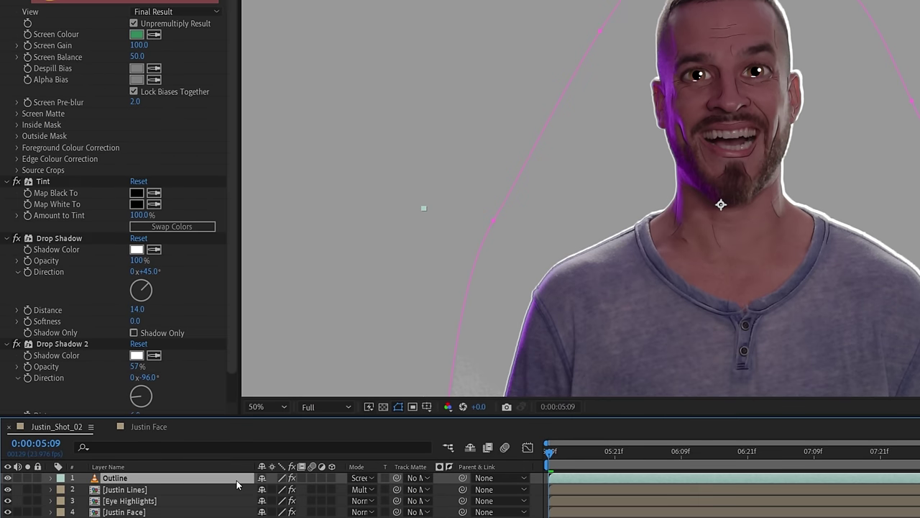
- Duplicate Outline and set the drop shadow direction to 39° with distance 4
{"action": "key", "text": "ctrl+d"}
{"action": "key", "text": "s"}
{"action": "left_click", "coordinate": [299, 517]}
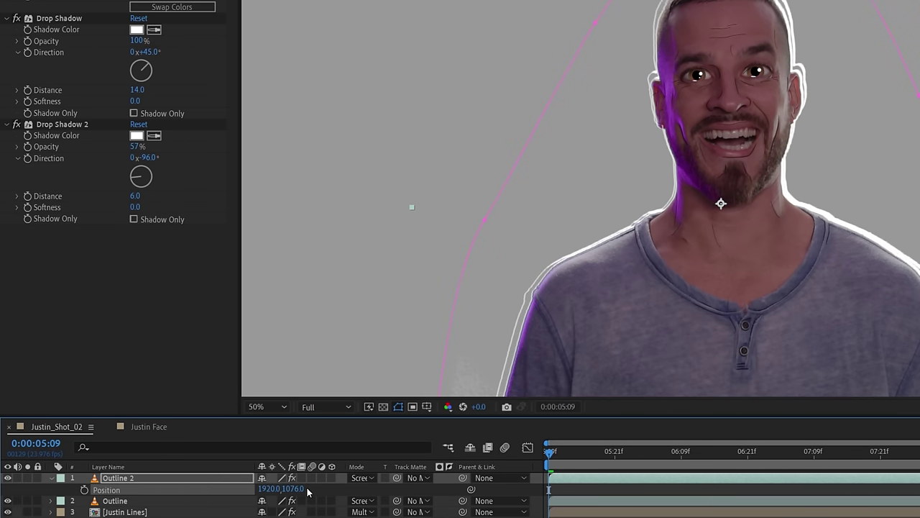
{"action": "left_click_drag", "start_coordinate": [146, 65], "coordinate": [150, 61]}
{"action": "left_click", "coordinate": [142, 89]}
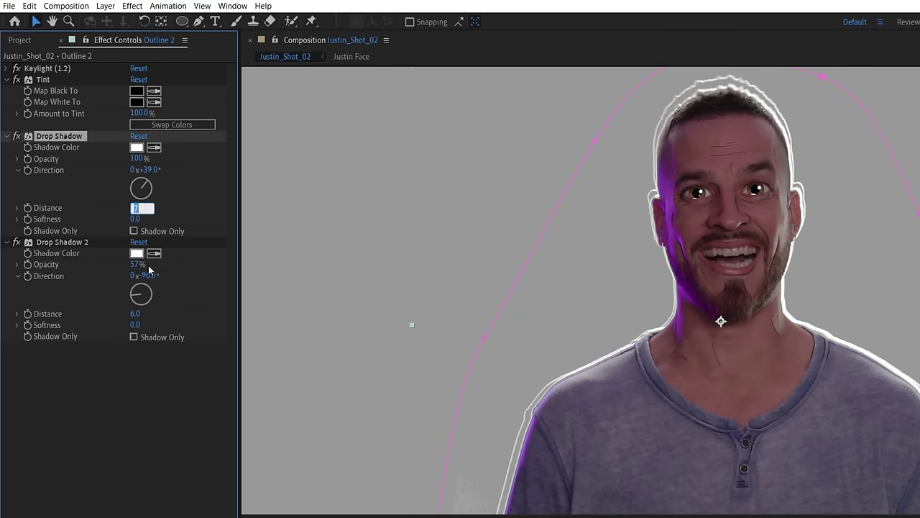
{"action": "type", "text": "4"}
{"action": "key", "text": "Return"}
- Add a wiggle(2,40) expression to Outline 2's opacity
{"action": "key", "text": "t"}
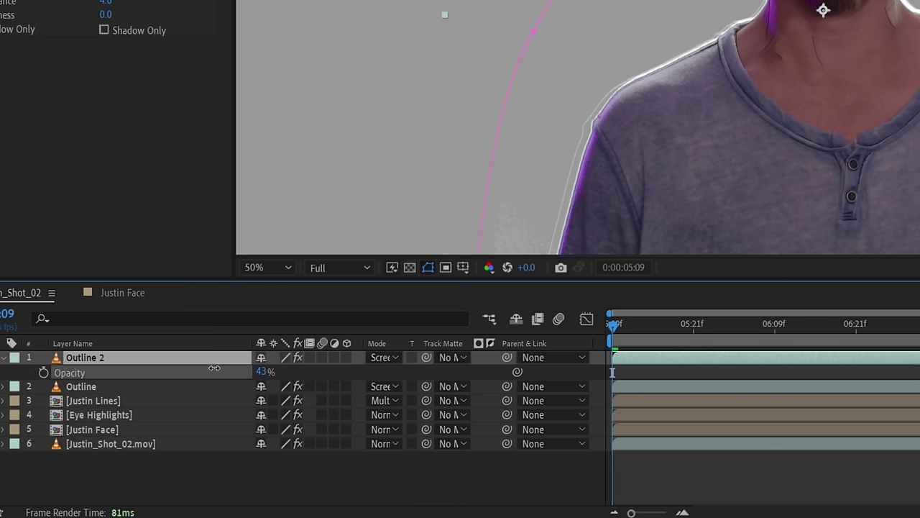
{"action": "left_click", "coordinate": [48, 371], "text": "alt"}
{"action": "type", "text": "wiggle("}
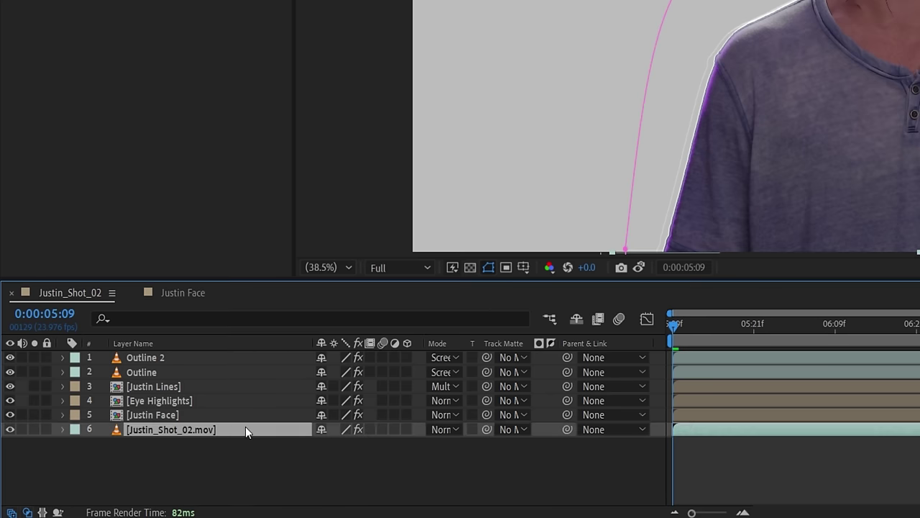
- Pre-compose the face and footage layers as 'Justin', solo it, and apply Liquify
{"action": "left_click", "coordinate": [228, 416], "text": "shift"}
{"action": "right_click", "coordinate": [227, 416]}
{"action": "left_click", "coordinate": [281, 318]}
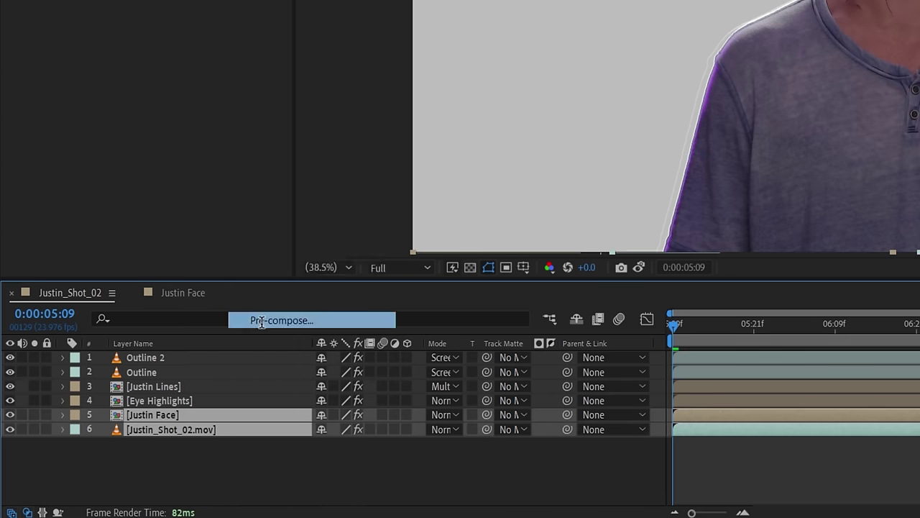
{"action": "type", "text": "Justin"}
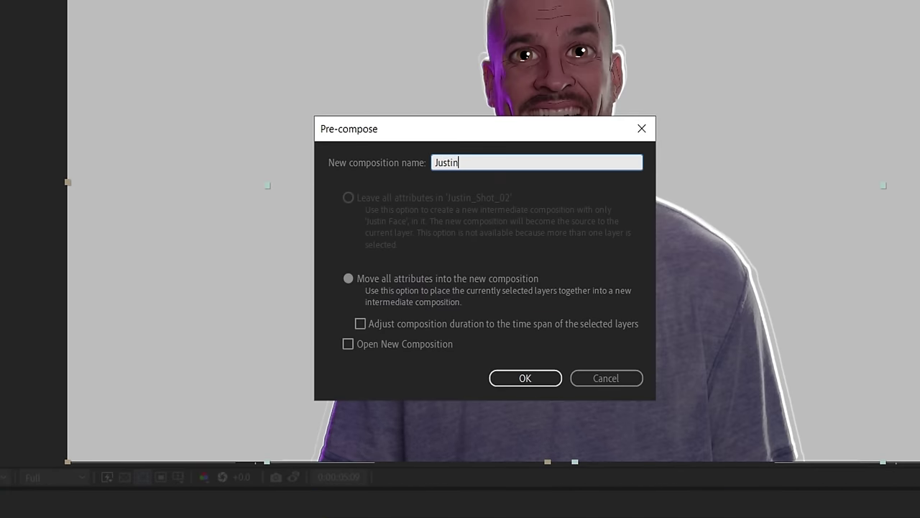
{"action": "key", "text": "Return"}
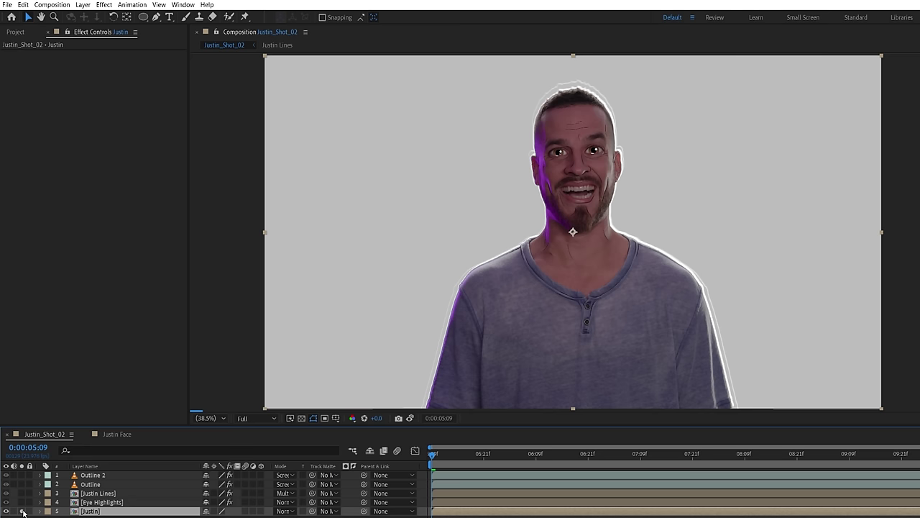
{"action": "left_click", "coordinate": [23, 511]}
{"action": "left_click", "coordinate": [104, 5]}
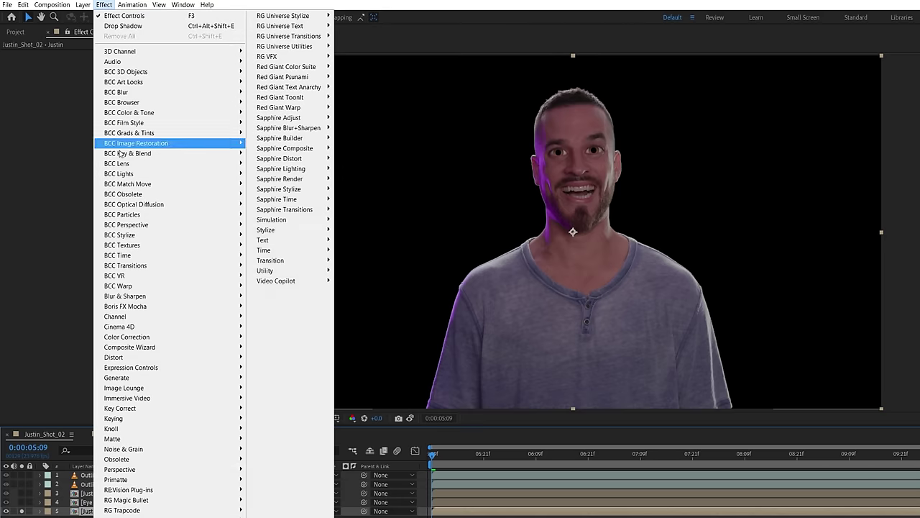
{"action": "mouse_move", "coordinate": [165, 148]}
{"action": "left_click", "coordinate": [288, 409]}
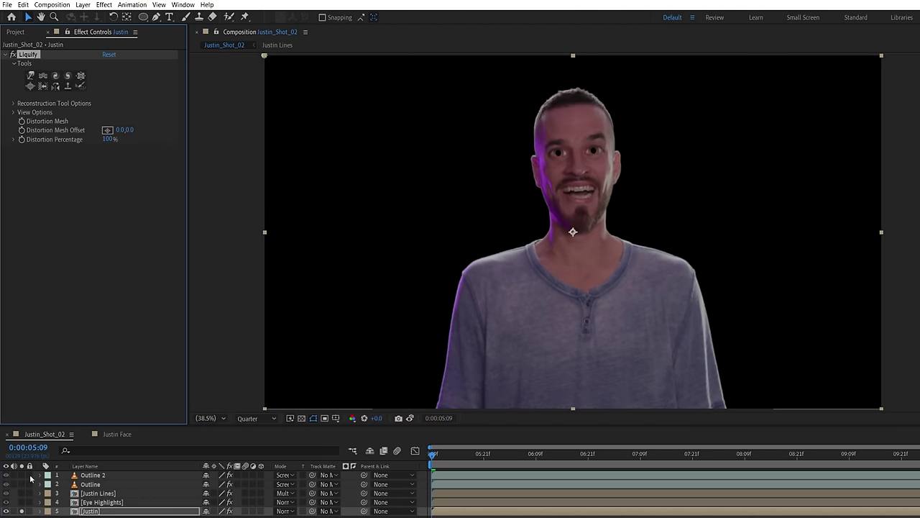
- Review the Outline and Outline 2 layers' effects, then deselect to hide the mask path
{"action": "left_click", "coordinate": [95, 502]}
{"action": "left_click", "coordinate": [95, 493]}
{"action": "left_click", "coordinate": [93, 484]}
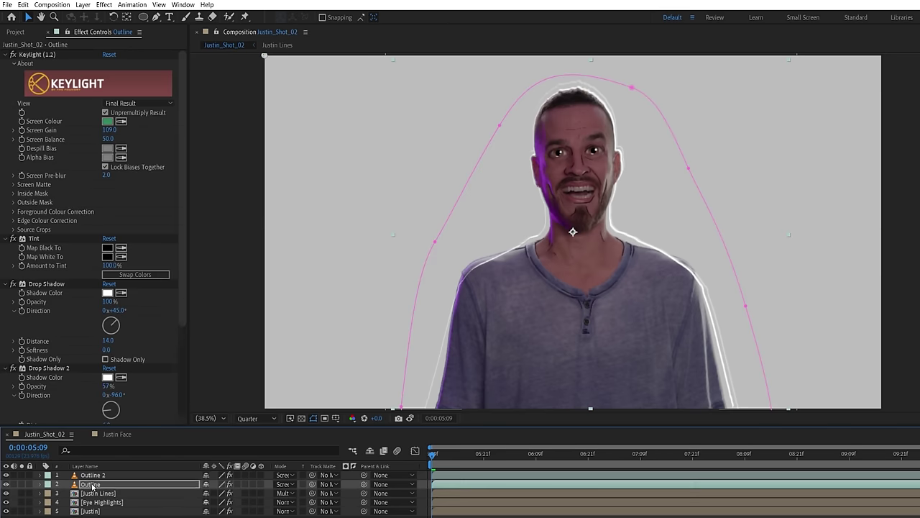
{"action": "left_click", "coordinate": [92, 475]}
{"action": "key", "text": "F2"}
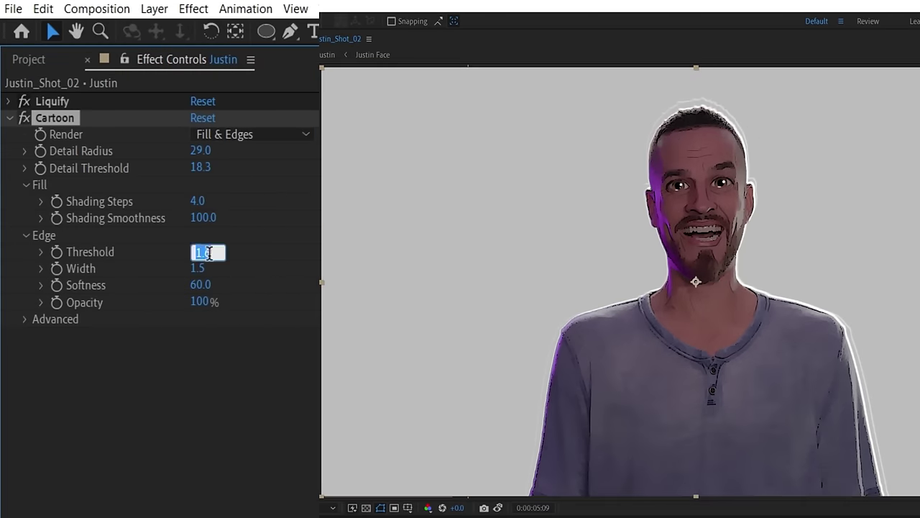
- Set the Cartoon effect's Threshold to 1.5, Width to 2 and Softness to 82
{"action": "type", "text": "1.5"}
{"action": "key", "text": "Tab"}
{"action": "type", "text": "2"}
{"action": "key", "text": "Return"}
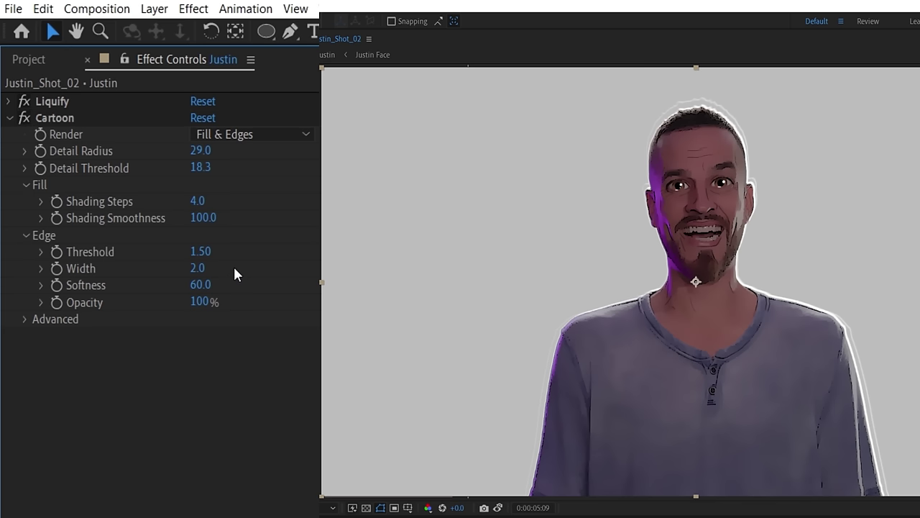
{"action": "left_click_drag", "start_coordinate": [205, 287], "coordinate": [226, 286]}
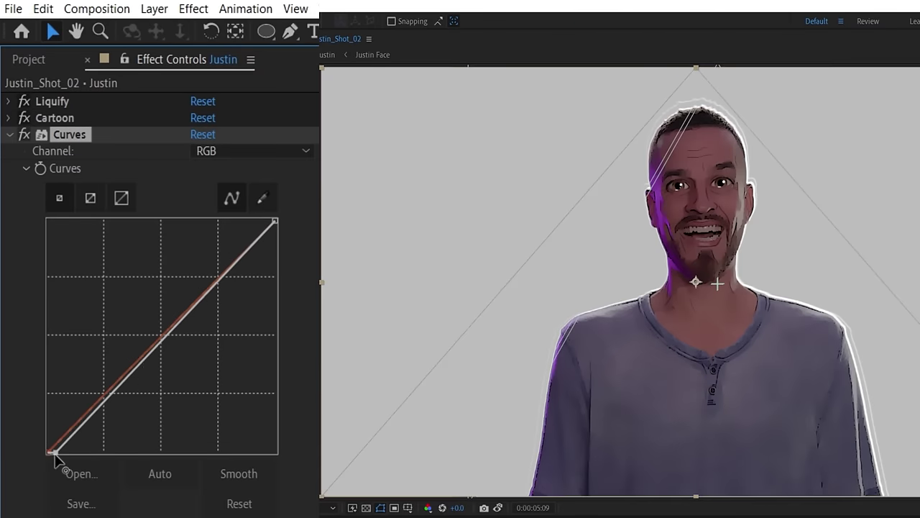
- Bend a Curves adjustment into an S-curve for stronger contrast
{"action": "left_click_drag", "start_coordinate": [53, 453], "coordinate": [57, 451]}
{"action": "left_click_drag", "start_coordinate": [133, 371], "coordinate": [132, 327]}
{"action": "left_click", "coordinate": [192, 9]}
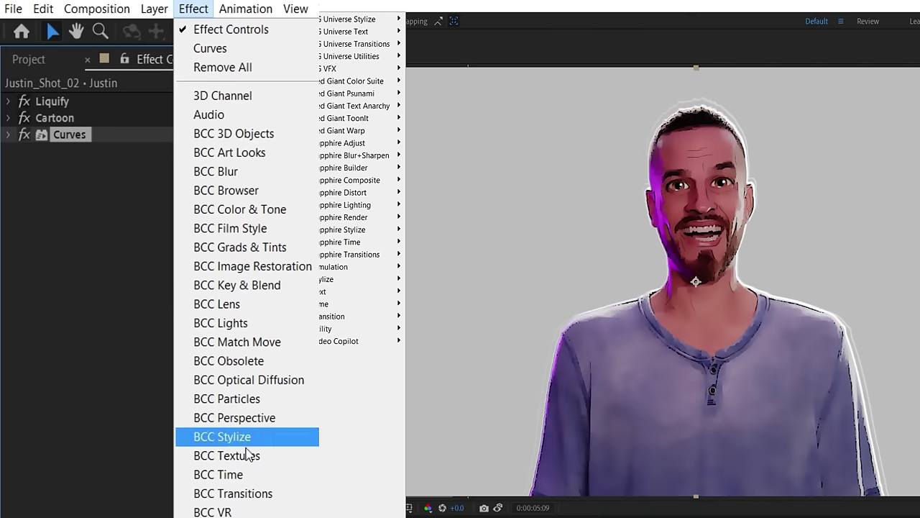
- Add CC Vector Blur set to Perpendicular and a blue Drop Shadow
{"action": "left_click", "coordinate": [370, 433]}
{"action": "left_click", "coordinate": [252, 167]}
{"action": "left_click", "coordinate": [240, 228]}
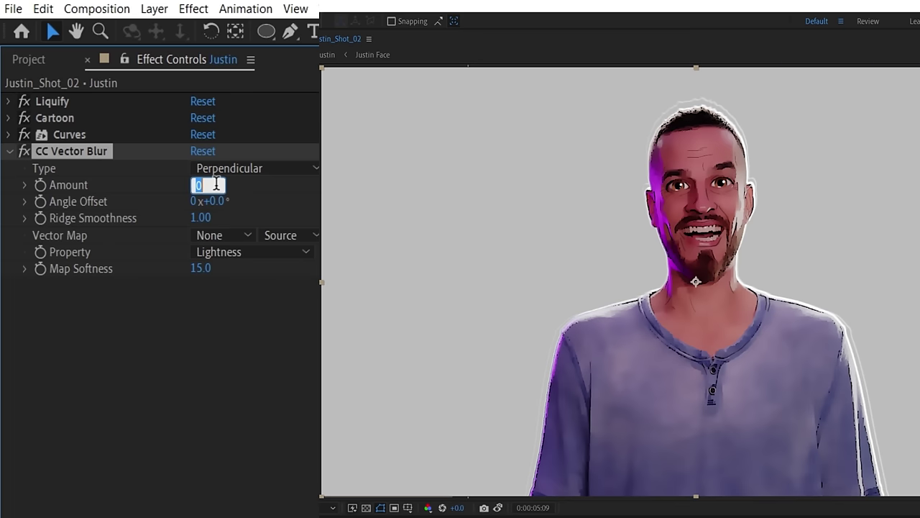
{"action": "left_click", "coordinate": [193, 9]}
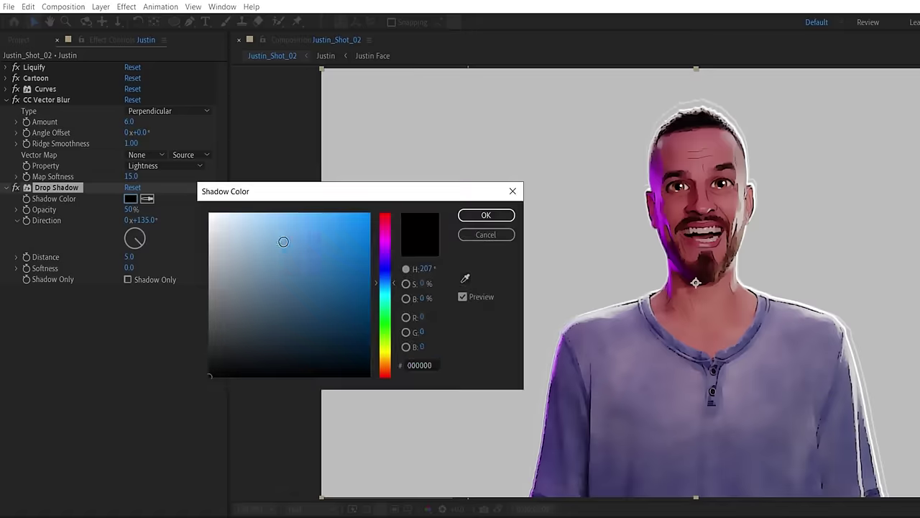
{"action": "left_click", "coordinate": [476, 216]}
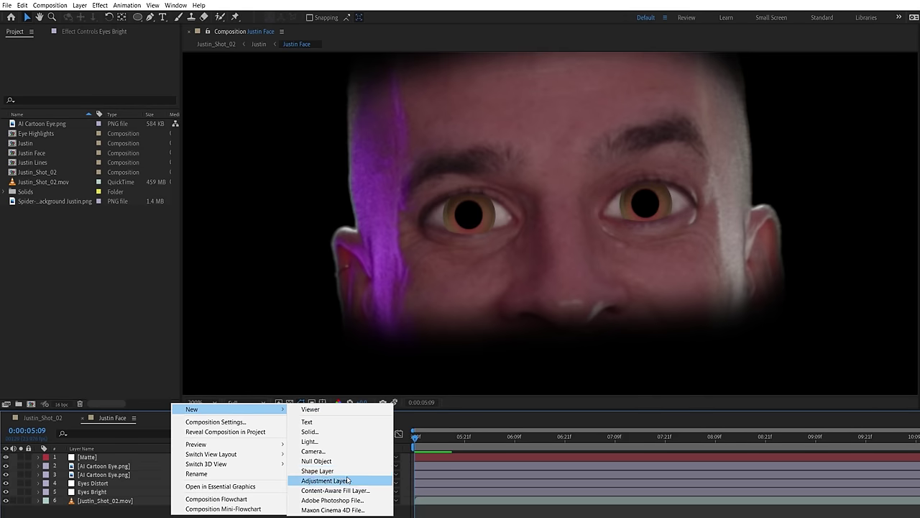
- Add an Eyebrows adjustment layer in the face comp, mask the brows, and apply Curves
{"action": "left_click", "coordinate": [325, 480]}
{"action": "key", "text": "Return"}
{"action": "key", "text": "g"}
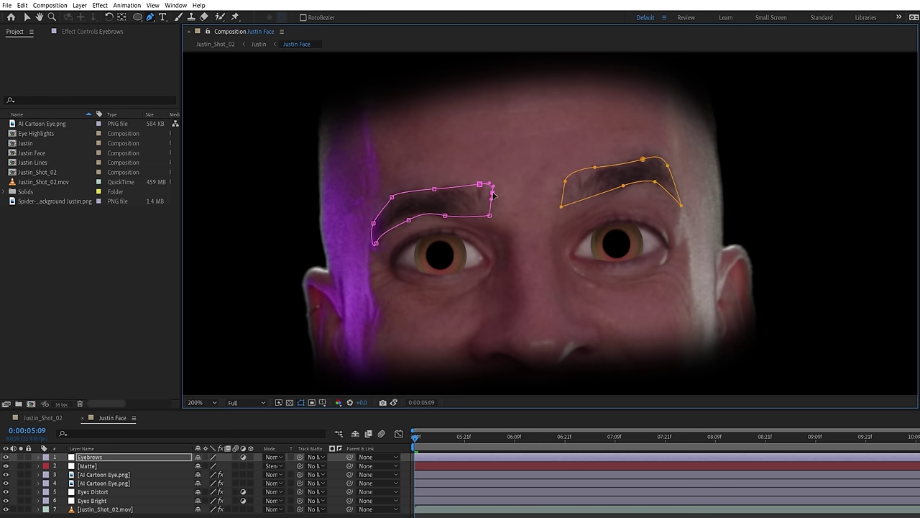
{"action": "left_click", "coordinate": [100, 5]}
{"action": "left_click", "coordinate": [280, 496]}
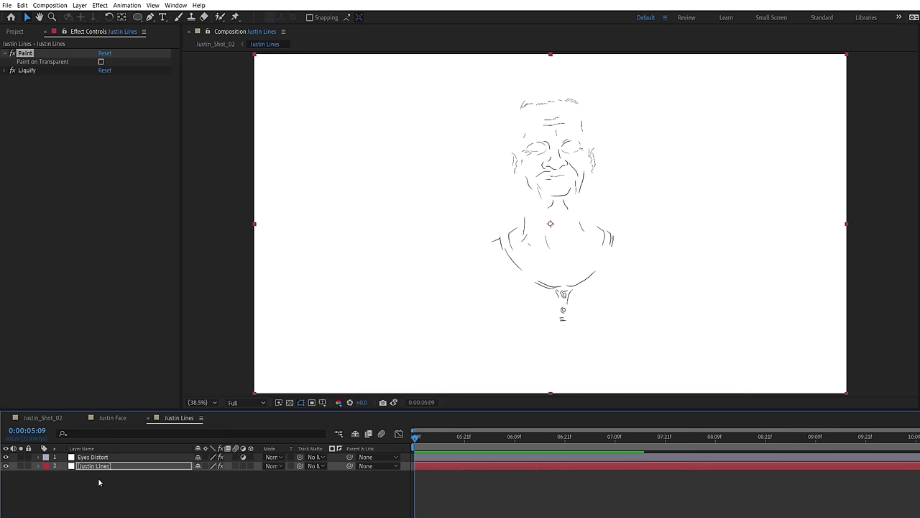
- Create a new coloured solid for the eyebrows in the Justin Lines comp
{"action": "right_click", "coordinate": [98, 482]}
{"action": "left_click", "coordinate": [245, 337]}
{"action": "type", "text": "Fleshtone"}
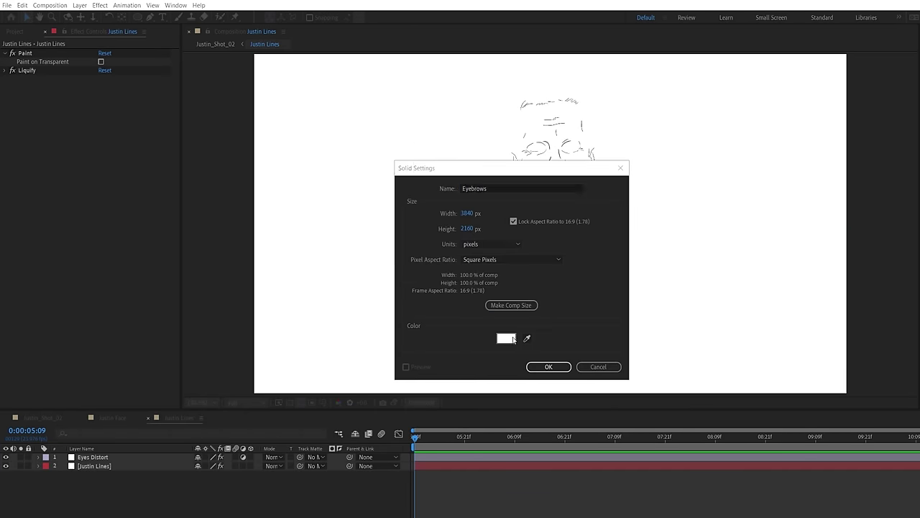
{"action": "left_click", "coordinate": [507, 338]}
{"action": "key", "text": "Return"}
{"action": "left_click", "coordinate": [548, 367]}
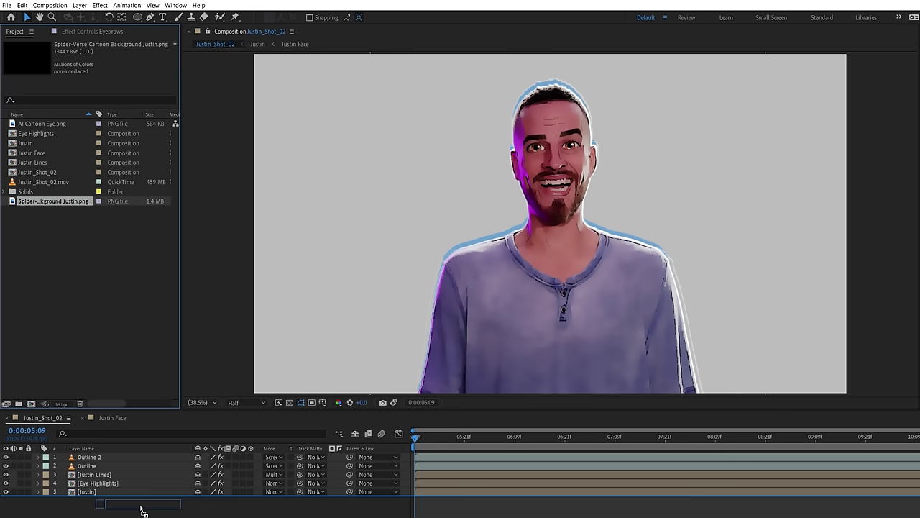
- Place the bedroom background as the bottom layer, scale it up, and set Hue/Saturation saturation to 18
{"action": "left_click_drag", "start_coordinate": [141, 511], "coordinate": [141, 502]}
{"action": "key", "text": "s"}
{"action": "left_click", "coordinate": [100, 5]}
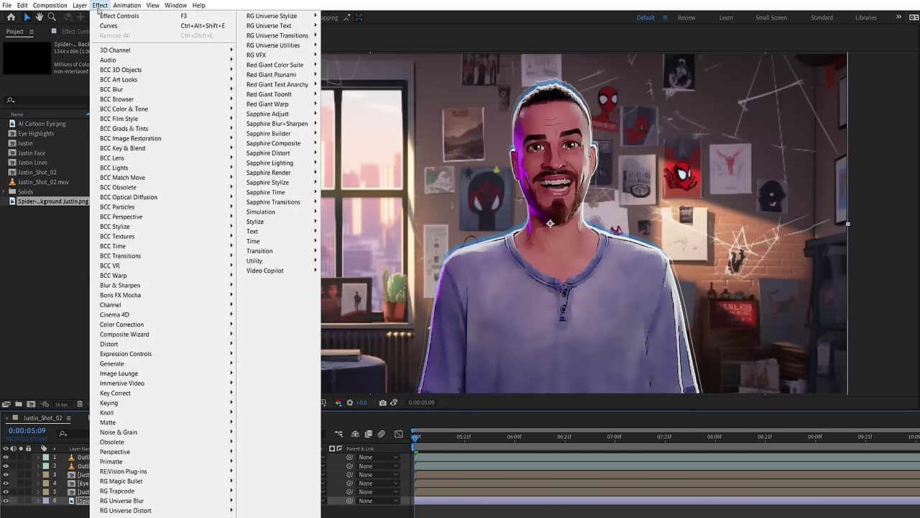
{"action": "mouse_move", "coordinate": [189, 322]}
{"action": "left_click", "coordinate": [261, 429]}
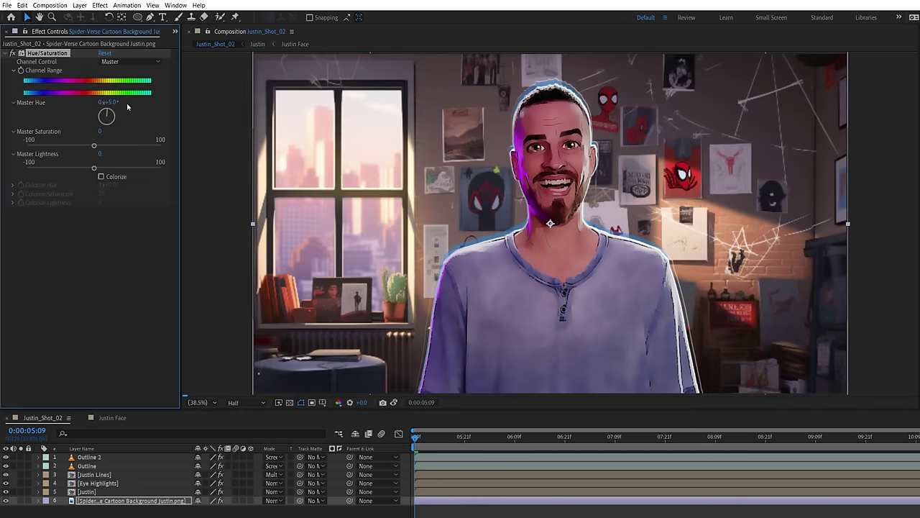
{"action": "left_click_drag", "start_coordinate": [98, 149], "coordinate": [108, 148]}
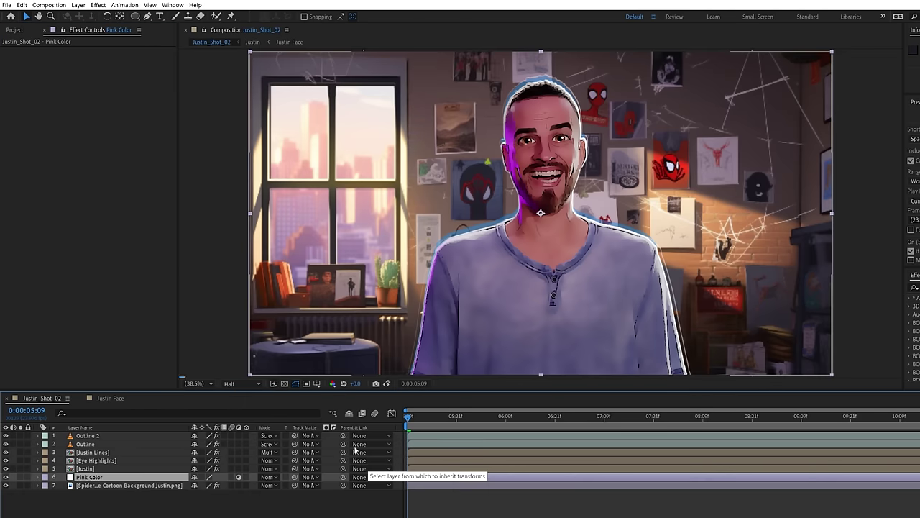
- Draw a feathered ellipse mask over the window side on the Pink Color layer
{"action": "left_click_drag", "start_coordinate": [578, 348], "coordinate": [143, 43]}
{"action": "key", "text": "f"}
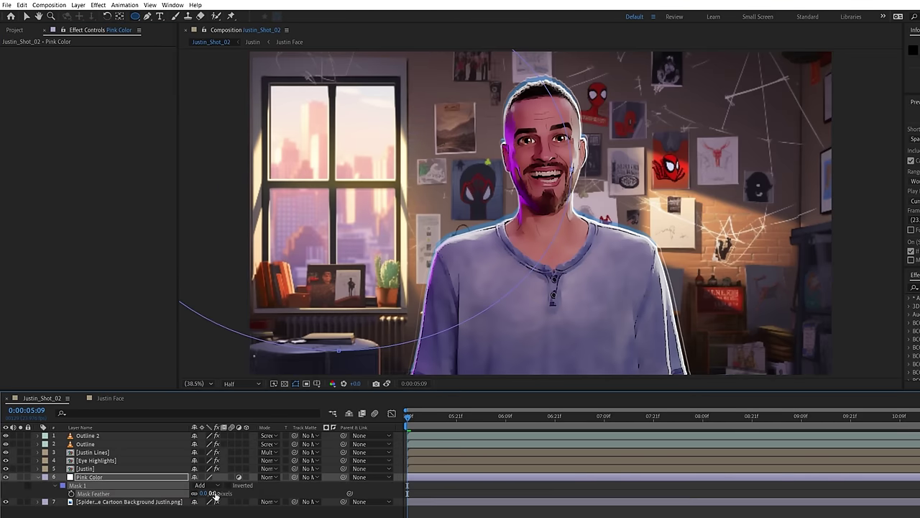
{"action": "key", "text": "v"}
- Tint the masked area purple with Curves and add Curves 2 to Justin
{"action": "left_click", "coordinate": [97, 5]}
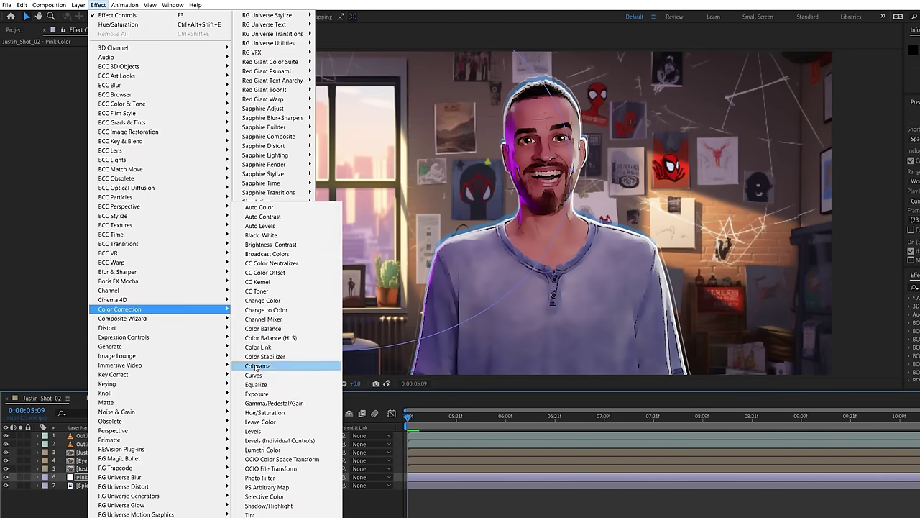
{"action": "left_click", "coordinate": [360, 382]}
{"action": "left_click_drag", "start_coordinate": [82, 149], "coordinate": [72, 180]}
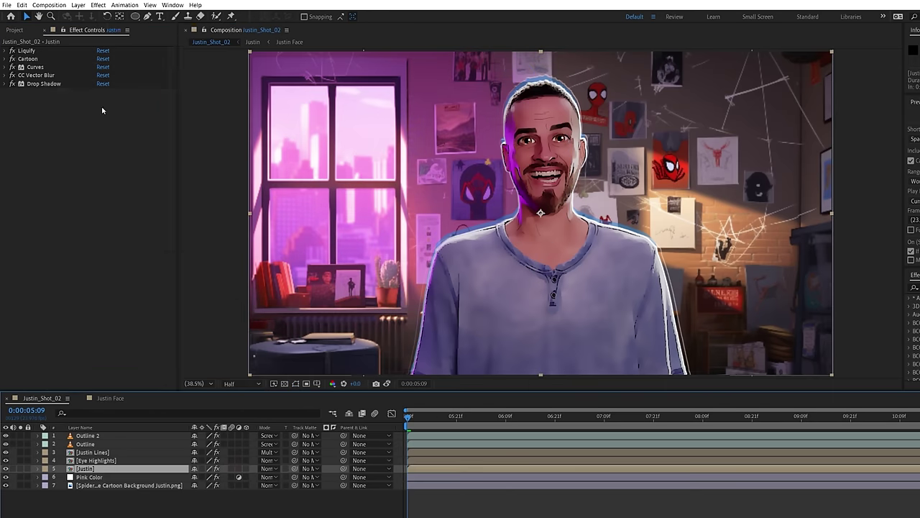
{"action": "key", "text": "ctrl+alt+shift+e"}
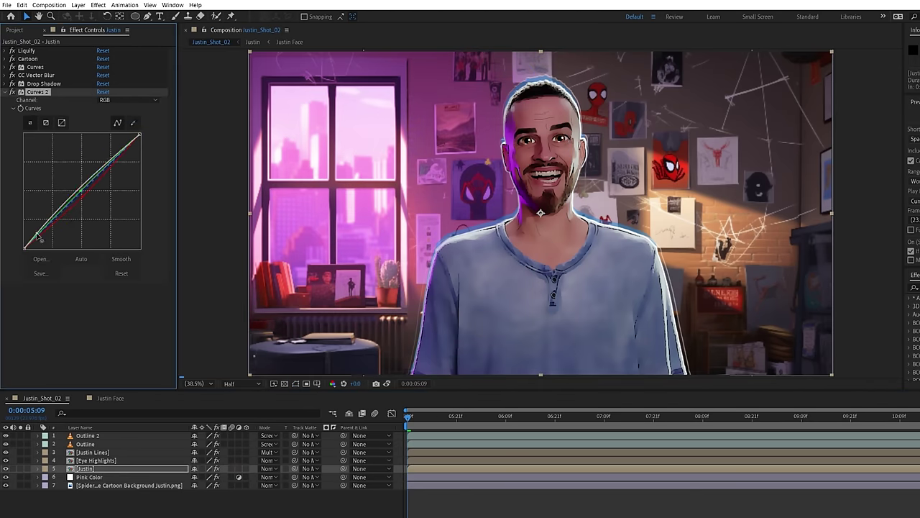
- Collapse Curves 2 and apply Hue/Saturation to Justin's layer, targeting the Magentas channel
{"action": "left_click", "coordinate": [13, 92]}
{"action": "left_click", "coordinate": [97, 5]}
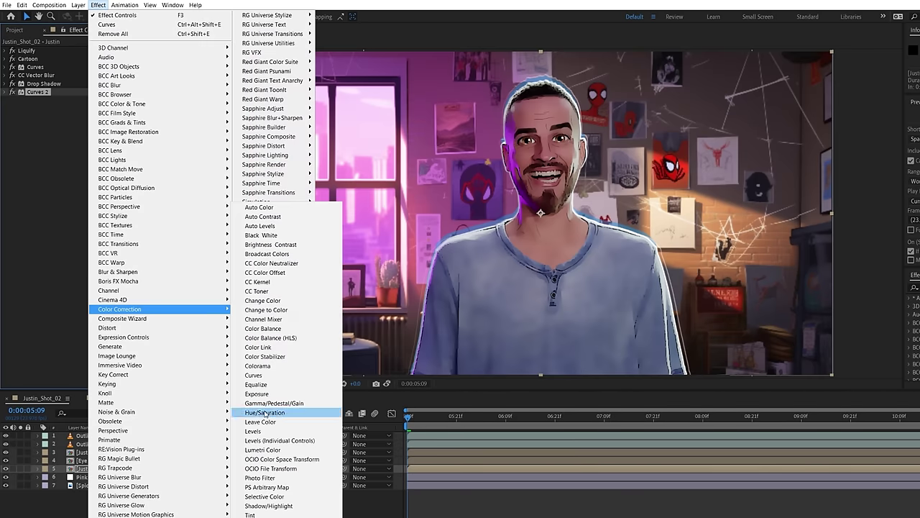
{"action": "left_click", "coordinate": [266, 412]}
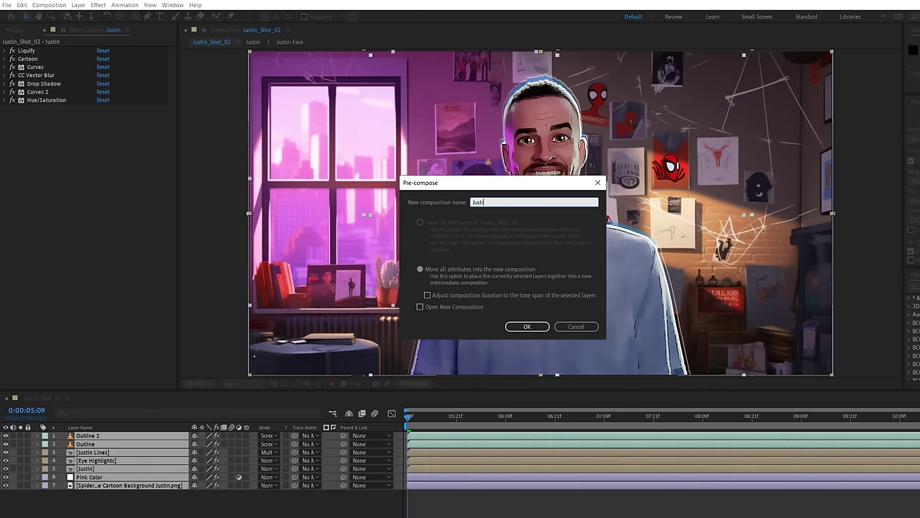
- Create a new white solid layer named Dots
{"action": "right_click", "coordinate": [191, 467]}
{"action": "mouse_move", "coordinate": [202, 360]}
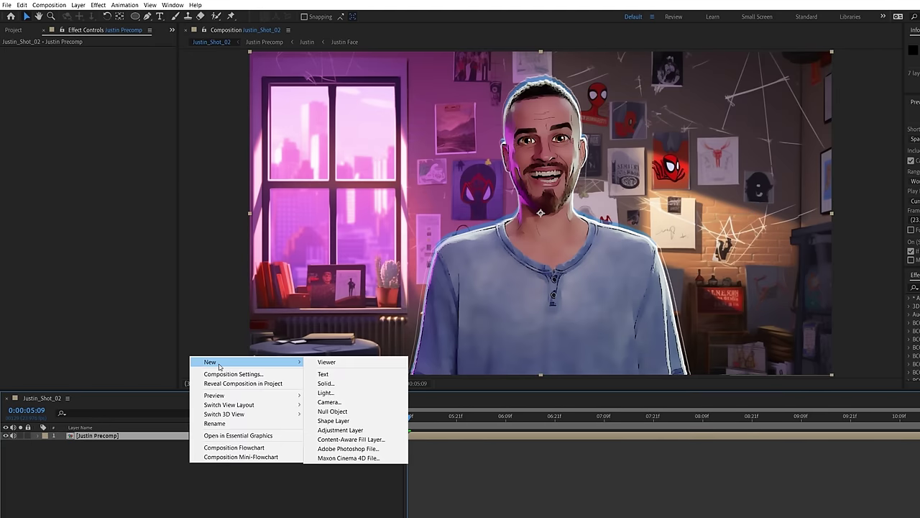
{"action": "left_click", "coordinate": [318, 382]}
{"action": "left_click", "coordinate": [496, 323]}
{"action": "left_click", "coordinate": [165, 158]}
{"action": "left_click", "coordinate": [376, 161]}
{"action": "left_click", "coordinate": [539, 349]}
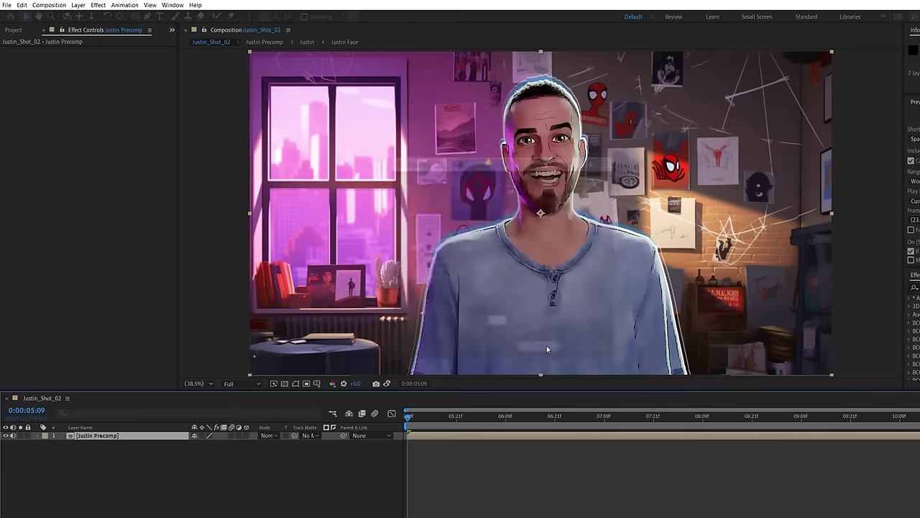
- Apply CC Ball Action to the Dots layer with a grid spacing of 10
{"action": "left_click", "coordinate": [98, 5]}
{"action": "mouse_move", "coordinate": [273, 185]}
{"action": "left_click", "coordinate": [354, 220]}
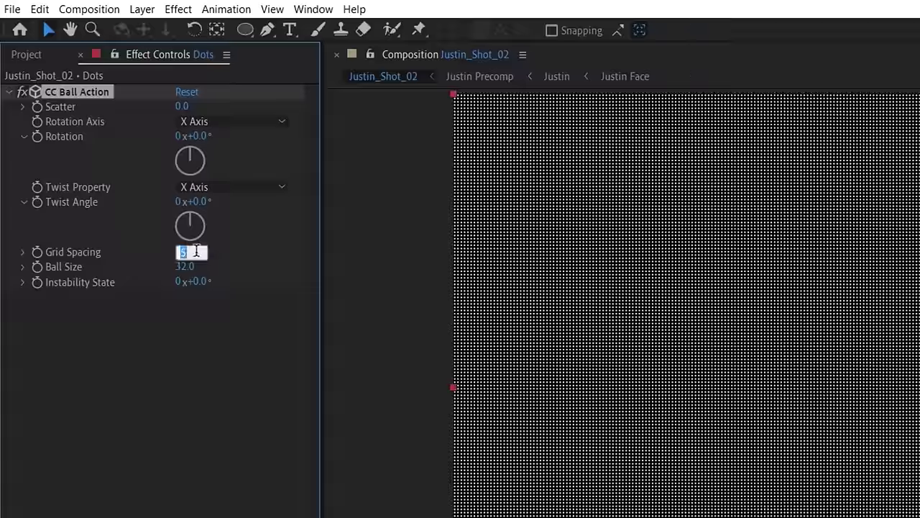
{"action": "type", "text": "10"}
{"action": "key", "text": "Return"}
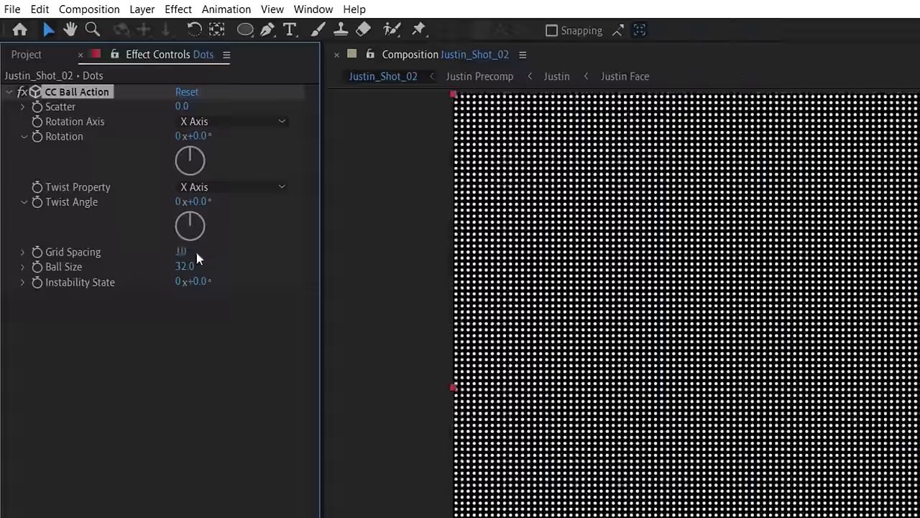
- Duplicate the precomposed subject layer, rename it 'Highlight Matte', and solo it
{"action": "left_click", "coordinate": [199, 395]}
{"action": "key", "text": "ctrl+d"}
{"action": "key", "text": "Return"}
{"action": "type", "text": "Highlight Matte"}
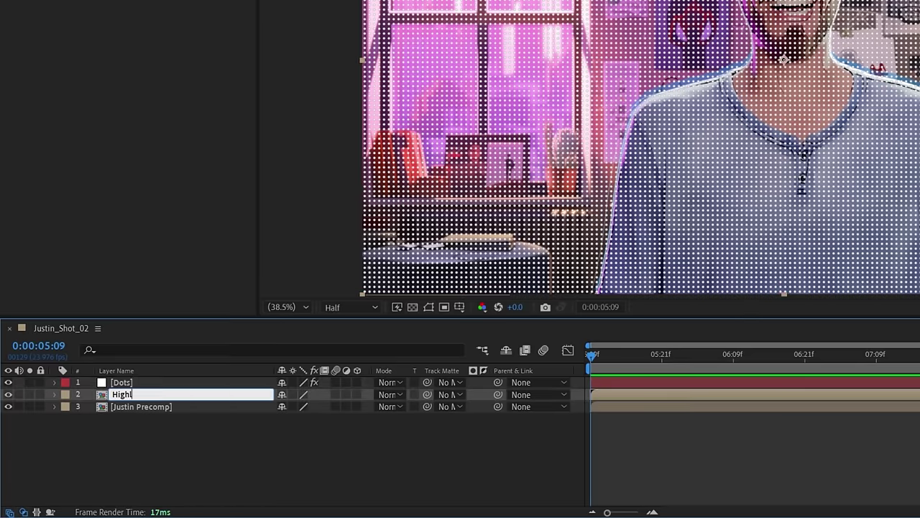
{"action": "key", "text": "Return"}
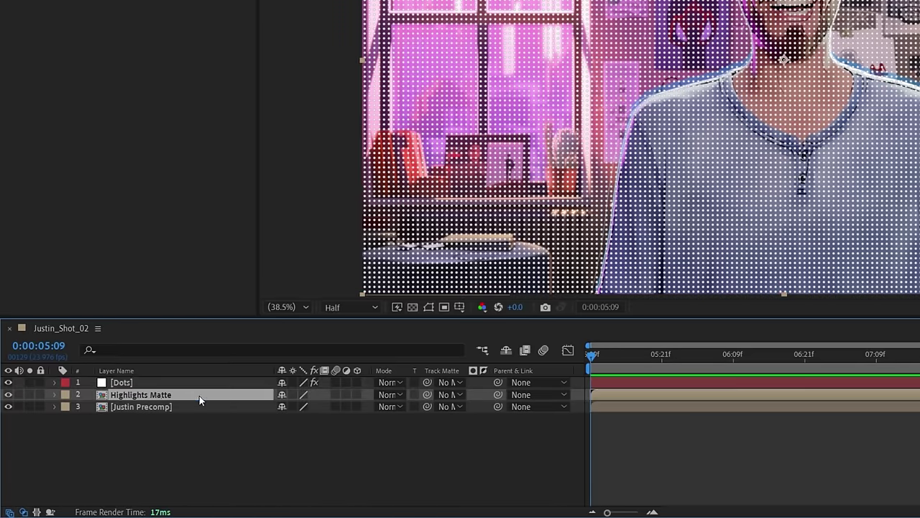
{"action": "left_click", "coordinate": [29, 394]}
- Make the Highlight Matte greyscale with Tint and darken it with Curves
{"action": "left_click", "coordinate": [144, 0]}
{"action": "mouse_move", "coordinate": [215, 199]}
{"action": "left_click", "coordinate": [363, 498]}
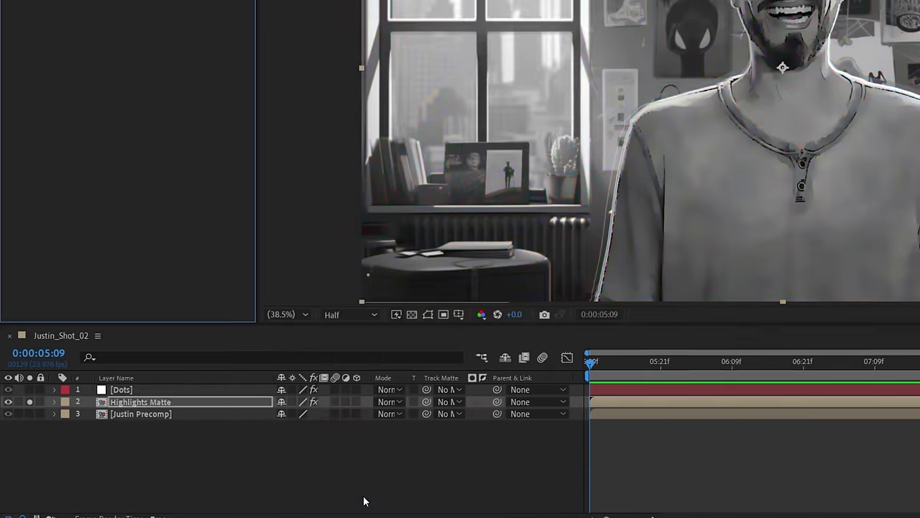
{"action": "left_click", "coordinate": [143, 0]}
{"action": "mouse_move", "coordinate": [285, 199]}
{"action": "left_click", "coordinate": [368, 295]}
{"action": "left_click_drag", "start_coordinate": [32, 336], "coordinate": [140, 311]}
- Blur the matte with Fast Box Blur at radius 38, plus a duplicate at radius 85
{"action": "left_click", "coordinate": [135, 4]}
{"action": "mouse_move", "coordinate": [216, 369]}
{"action": "left_click", "coordinate": [357, 497]}
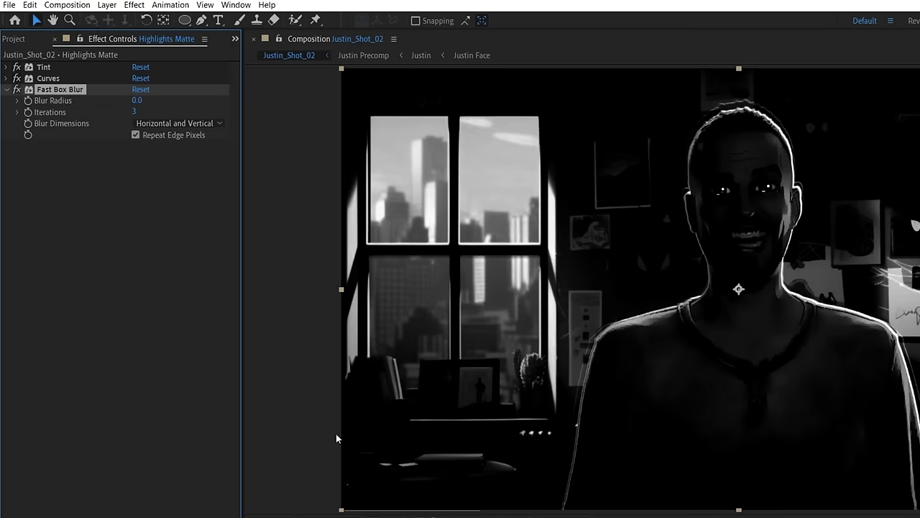
{"action": "left_click_drag", "start_coordinate": [139, 100], "coordinate": [166, 105]}
{"action": "key", "text": "ctrl+d"}
{"action": "left_click_drag", "start_coordinate": [143, 156], "coordinate": [168, 156]}
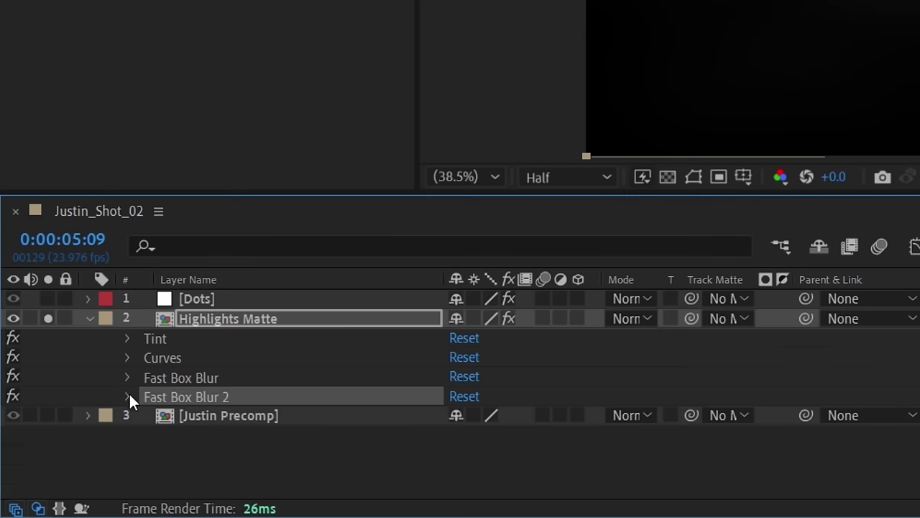
- Add a second Curves to the matte and raise the curve to brighten it
{"action": "left_click", "coordinate": [127, 394]}
{"action": "scroll", "coordinate": [137, 432], "scroll_direction": "down", "scroll_amount": 2}
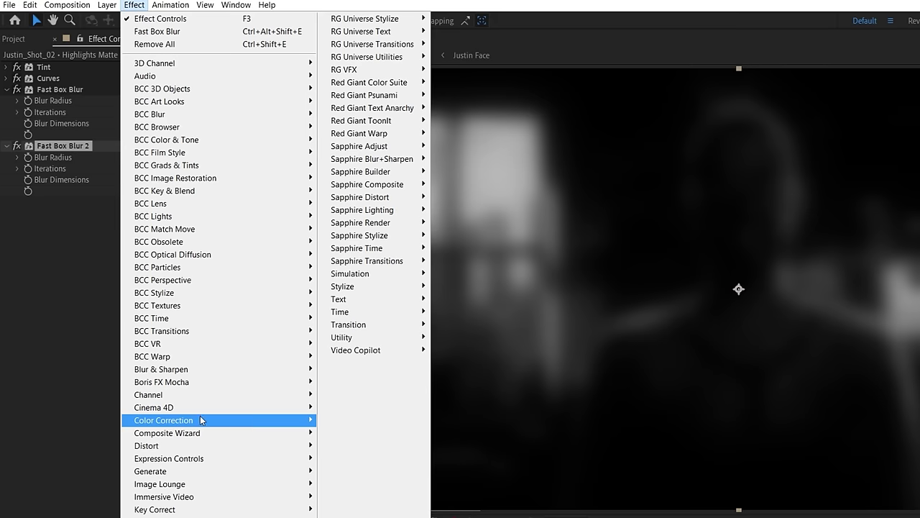
{"action": "mouse_move", "coordinate": [201, 420]}
{"action": "left_click", "coordinate": [424, 498]}
{"action": "left_click_drag", "start_coordinate": [101, 349], "coordinate": [63, 301]}
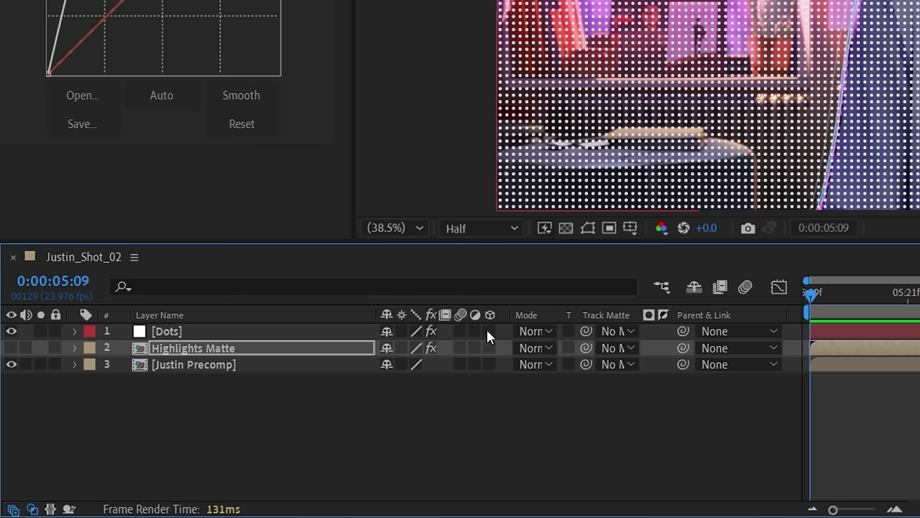
- Give the Dots layer Highlights Matte as its track matte and Soft Light blending
{"action": "left_click", "coordinate": [615, 330]}
{"action": "left_click", "coordinate": [655, 395]}
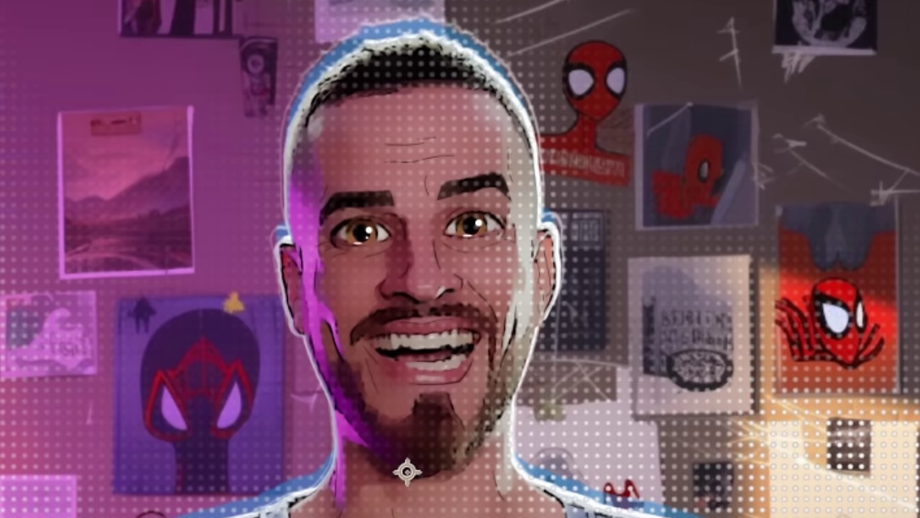
{"action": "left_click", "coordinate": [136, 510]}
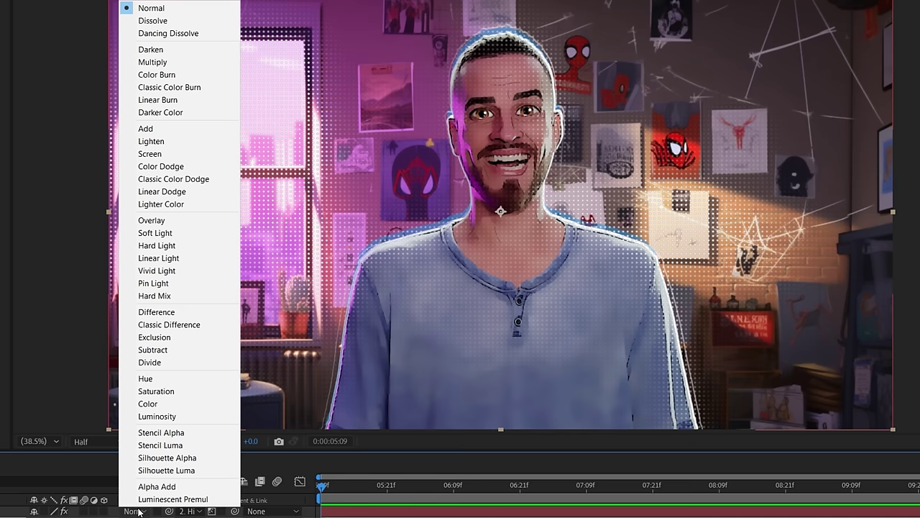
{"action": "left_click", "coordinate": [133, 234]}
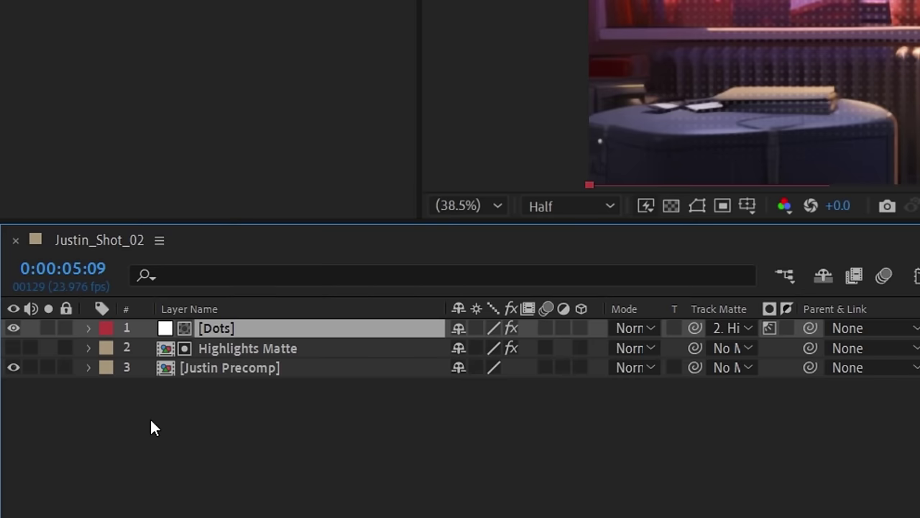
{"action": "left_click", "coordinate": [151, 421]}
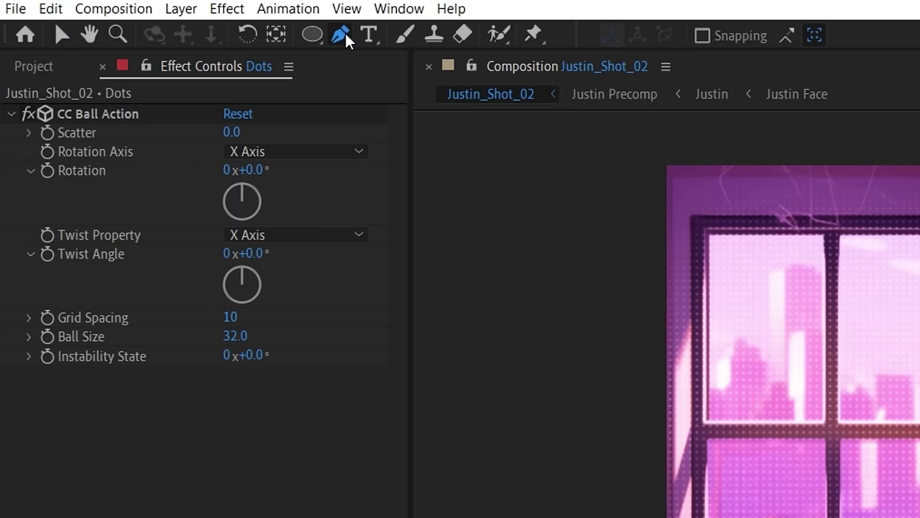
- Draw a diagonal line shape with a 3 px stroke and add a Repeater to it
{"action": "left_click", "coordinate": [656, 164]}
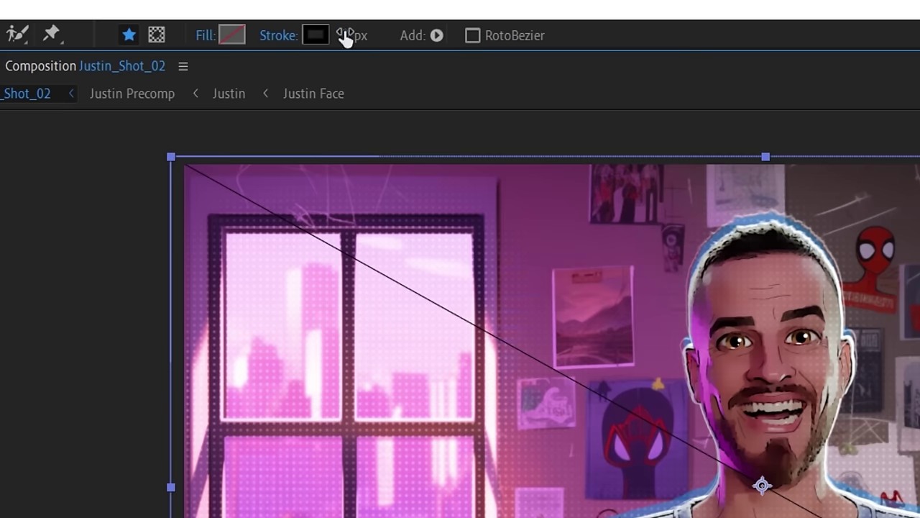
{"action": "mouse_move", "coordinate": [355, 34]}
{"action": "left_mouse_down"}
{"action": "mouse_move", "coordinate": [616, 24]}
{"action": "mouse_move", "coordinate": [338, 35]}
{"action": "left_mouse_up"}
{"action": "left_click", "coordinate": [8, 349]}
{"action": "left_click", "coordinate": [367, 363]}
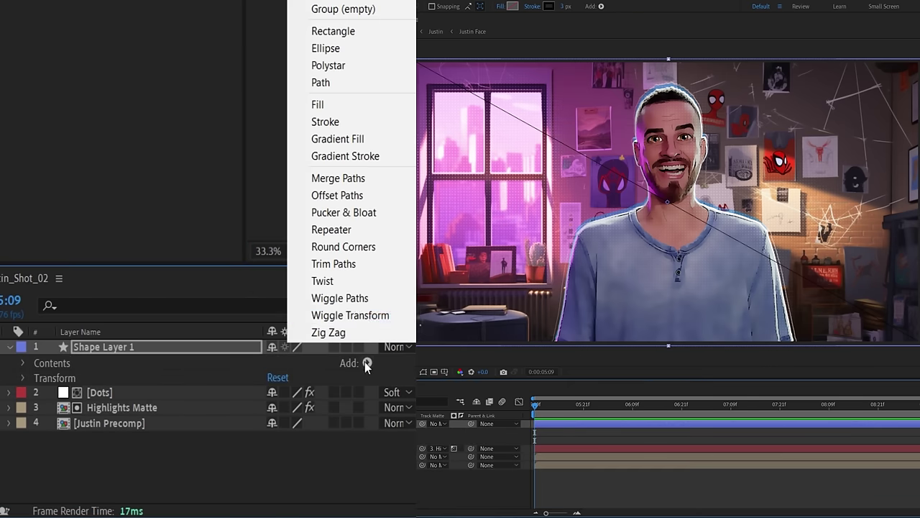
{"action": "left_click", "coordinate": [340, 236]}
- Raise the Repeater to 315 copies and set its position offset to 0, -10
{"action": "left_click", "coordinate": [52, 436]}
{"action": "left_click_drag", "start_coordinate": [271, 448], "coordinate": [410, 449]}
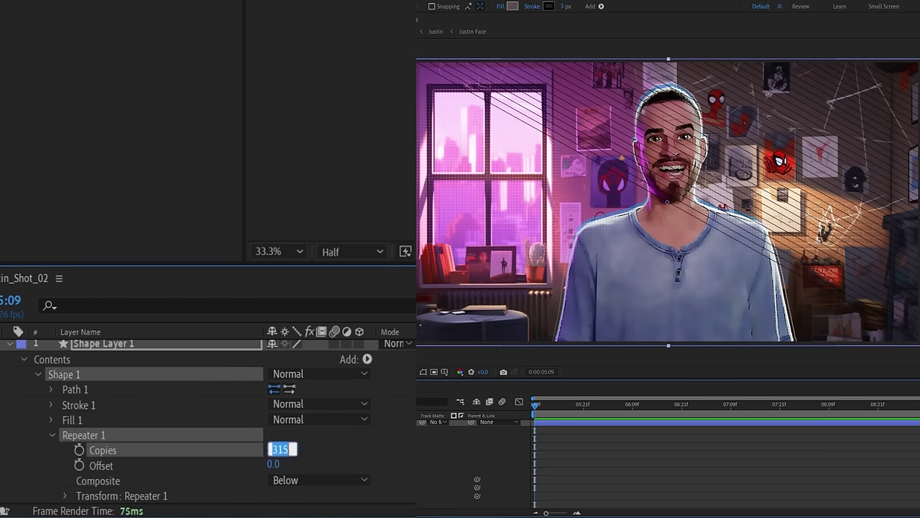
{"action": "key", "text": "Return"}
{"action": "scroll", "coordinate": [144, 432], "scroll_direction": "down", "scroll_amount": 3}
{"action": "left_click", "coordinate": [64, 430]}
{"action": "scroll", "coordinate": [62, 427], "scroll_direction": "down", "scroll_amount": 2}
{"action": "left_click_drag", "start_coordinate": [273, 403], "coordinate": [200, 403]}
{"action": "left_click", "coordinate": [296, 403]}
{"action": "type", "text": "-10"}
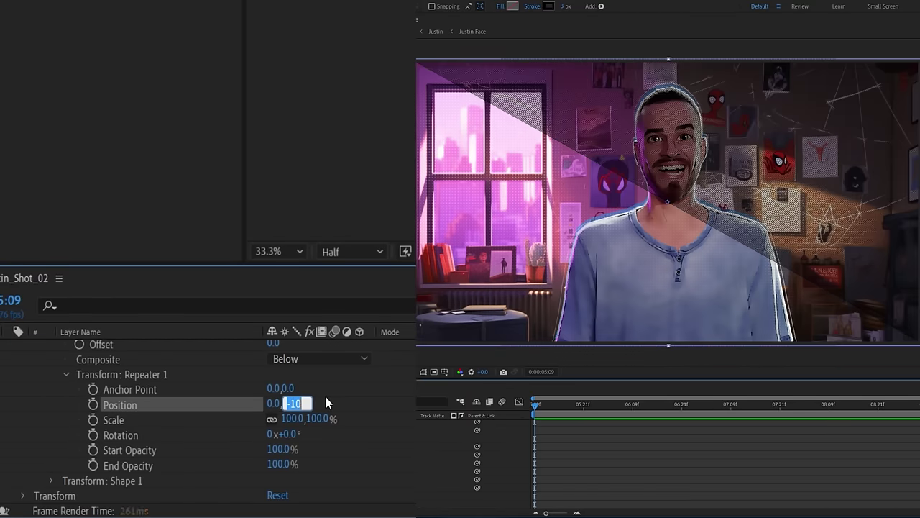
{"action": "key", "text": "Return"}
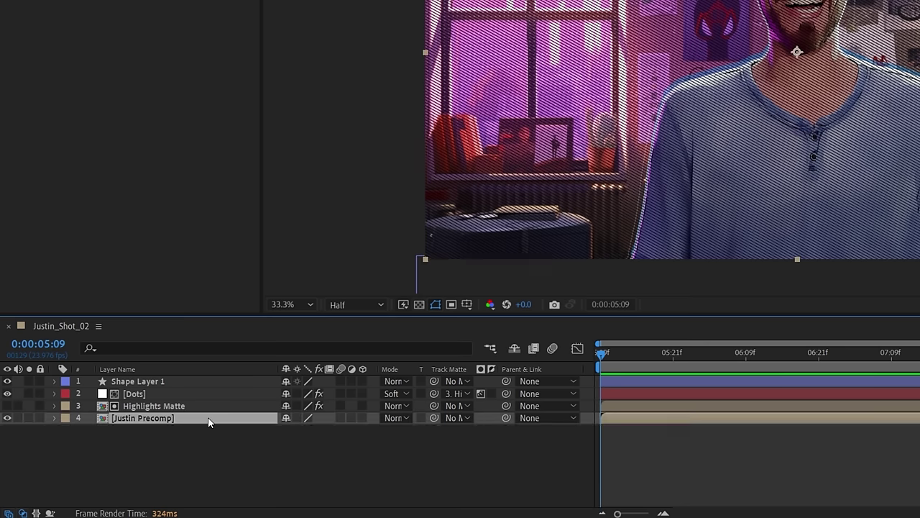
- Rename the copied footage layer Shadow Matte and add Tint and Curves to it
{"action": "key", "text": "Return"}
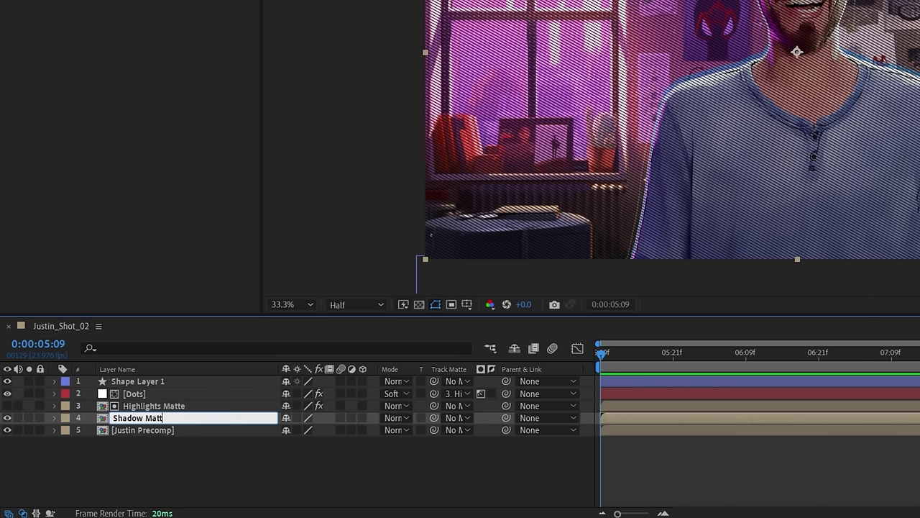
{"action": "right_click", "coordinate": [51, 180]}
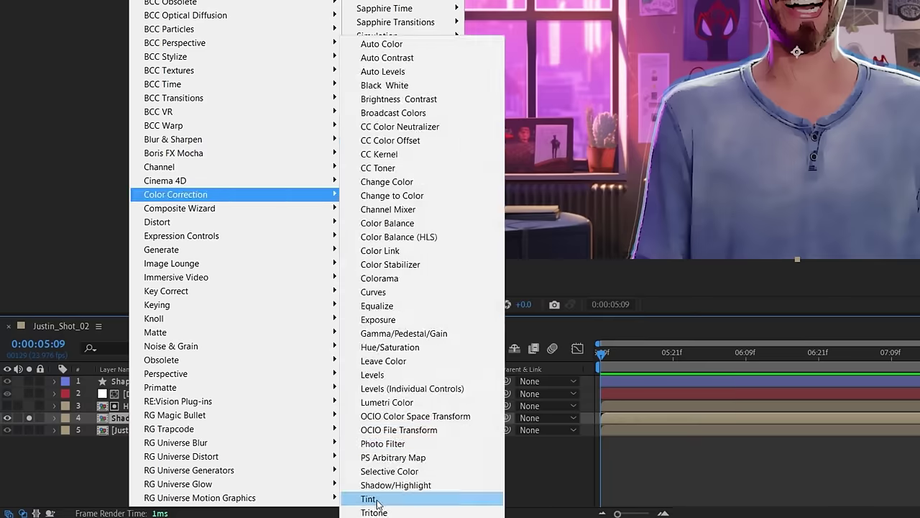
{"action": "left_click", "coordinate": [370, 493]}
{"action": "right_click", "coordinate": [51, 180]}
{"action": "left_click", "coordinate": [381, 292]}
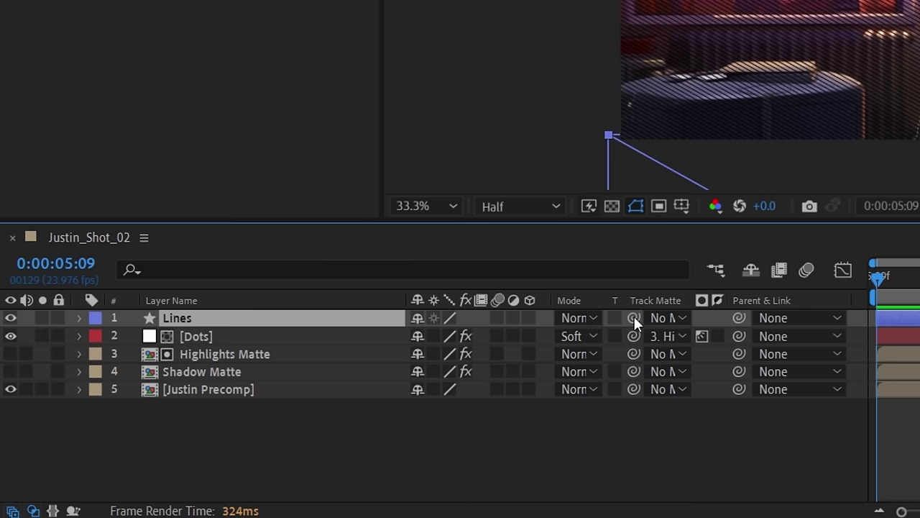
- Set the Lines layer's track matte to an inverted Shadow Matte, with Soft Light blending
{"action": "left_click", "coordinate": [658, 318]}
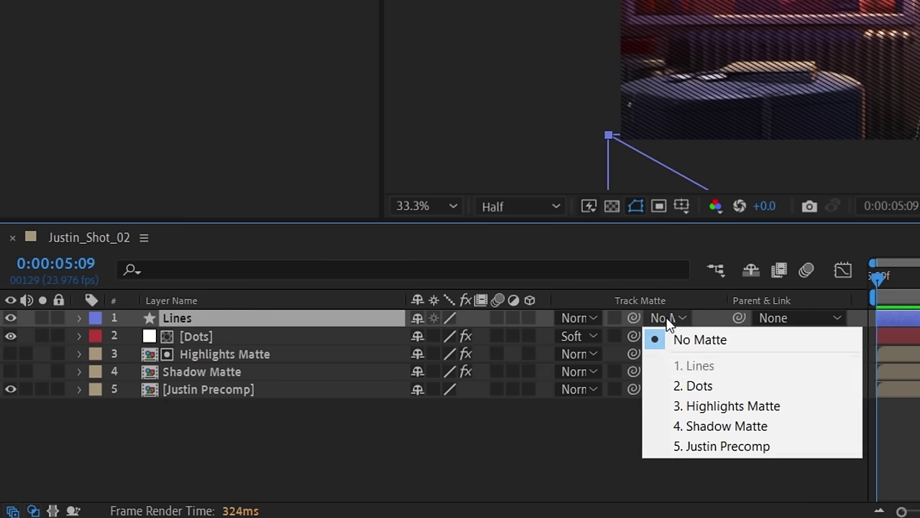
{"action": "left_click", "coordinate": [719, 424]}
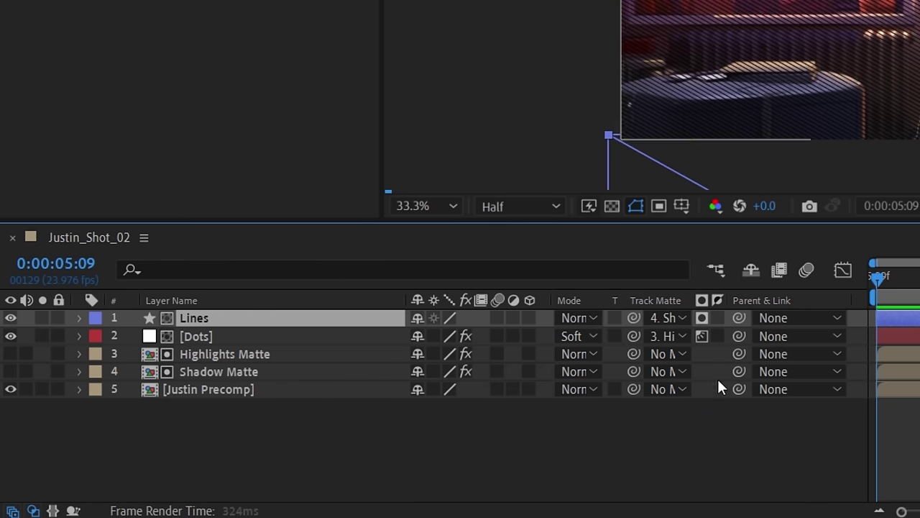
{"action": "left_click", "coordinate": [717, 317]}
{"action": "left_click", "coordinate": [579, 317]}
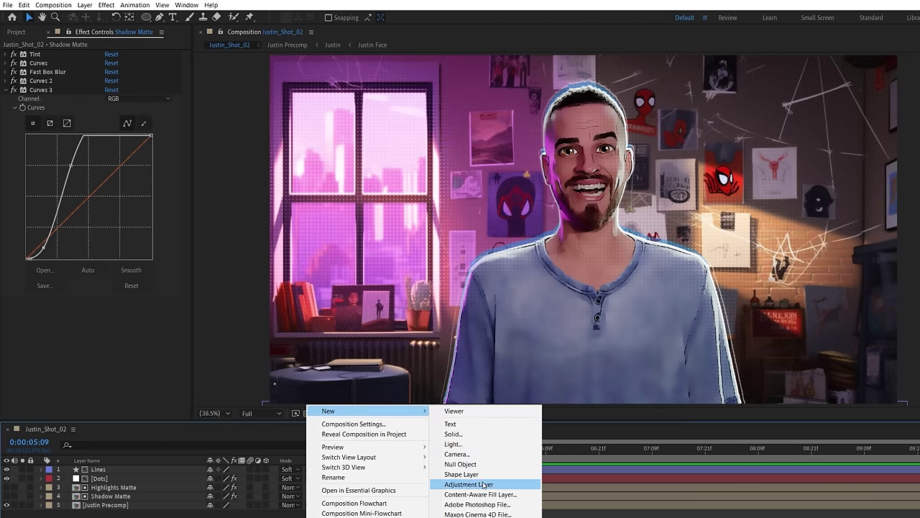
- Add an adjustment layer named Time with Posterize Time at a frame rate of 12
{"action": "left_click", "coordinate": [483, 484]}
{"action": "key", "text": "Return"}
{"action": "type", "text": "Time"}
{"action": "key", "text": "Return"}
{"action": "left_click", "coordinate": [106, 5]}
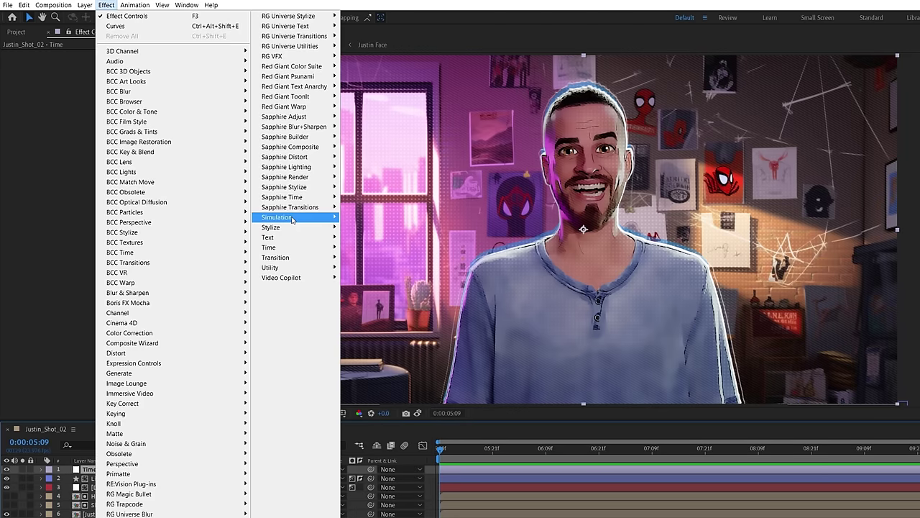
{"action": "mouse_move", "coordinate": [273, 247]}
{"action": "left_click", "coordinate": [367, 287]}
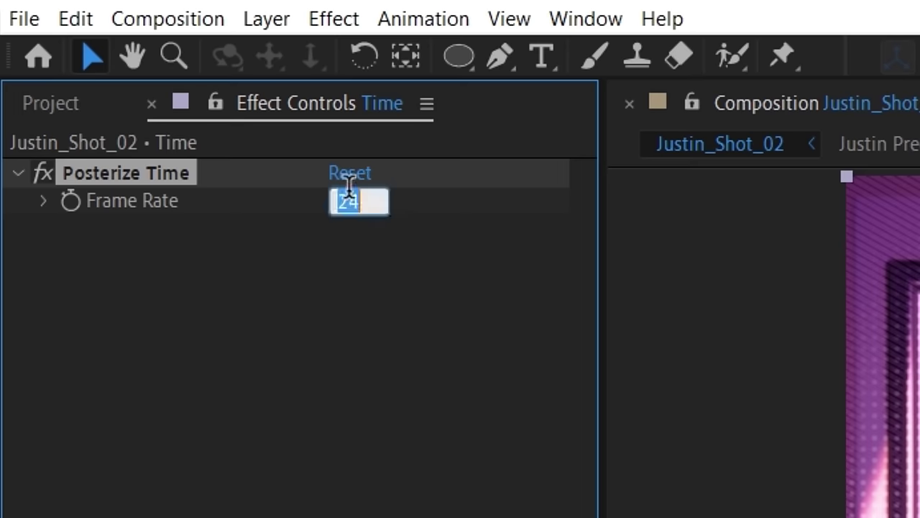
{"action": "type", "text": "1"}
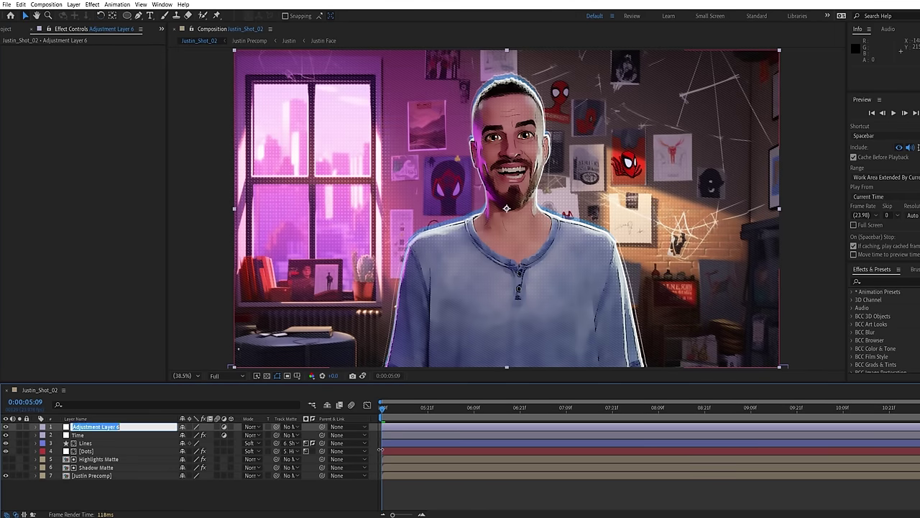
- Apply uni.RGB Separation to the RGB layer with radius 20 and distortion 3
{"action": "left_click", "coordinate": [92, 5]}
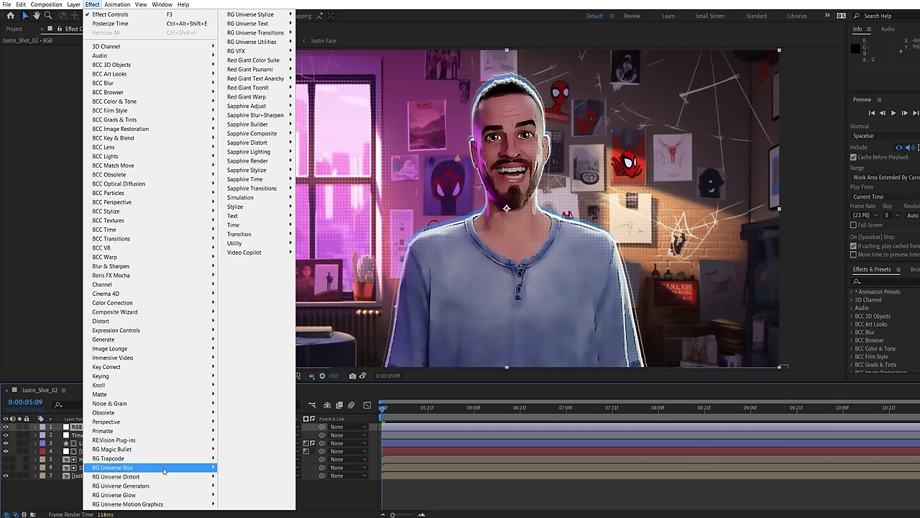
{"action": "left_click", "coordinate": [253, 504]}
{"action": "left_click", "coordinate": [97, 120]}
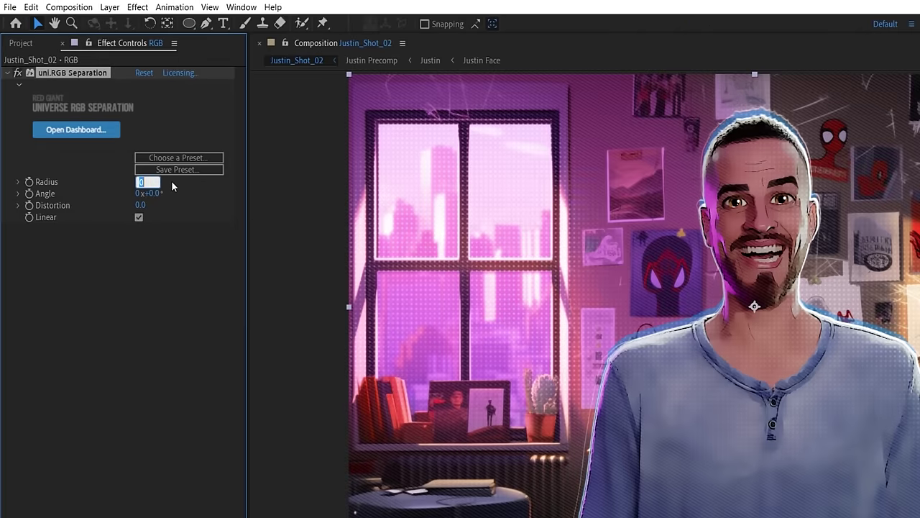
{"action": "key", "text": "Tab"}
{"action": "key", "text": "Tab"}
{"action": "key", "text": "Tab"}
{"action": "type", "text": "3"}
{"action": "key", "text": "Return"}
- Mask out the eyes with a Subtract ellipse mask feathered 118 px
{"action": "left_click", "coordinate": [189, 23]}
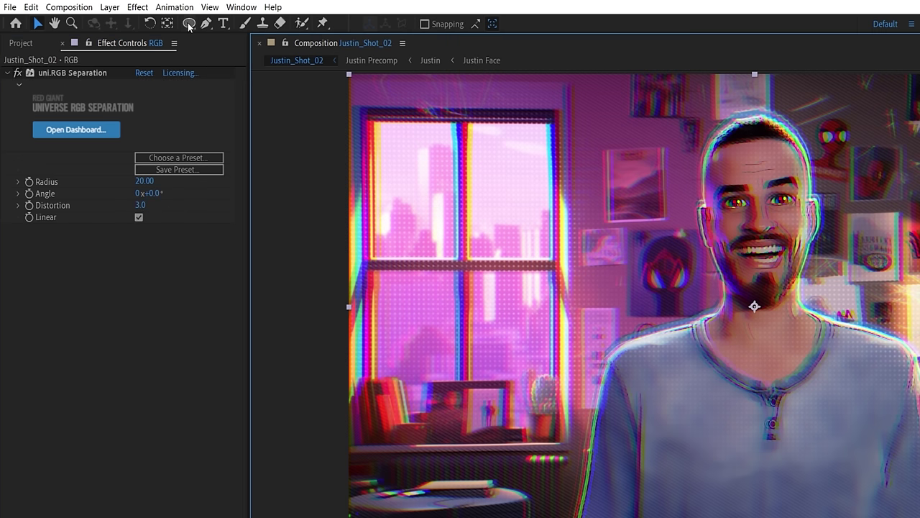
{"action": "left_click_drag", "start_coordinate": [711, 180], "coordinate": [791, 210]}
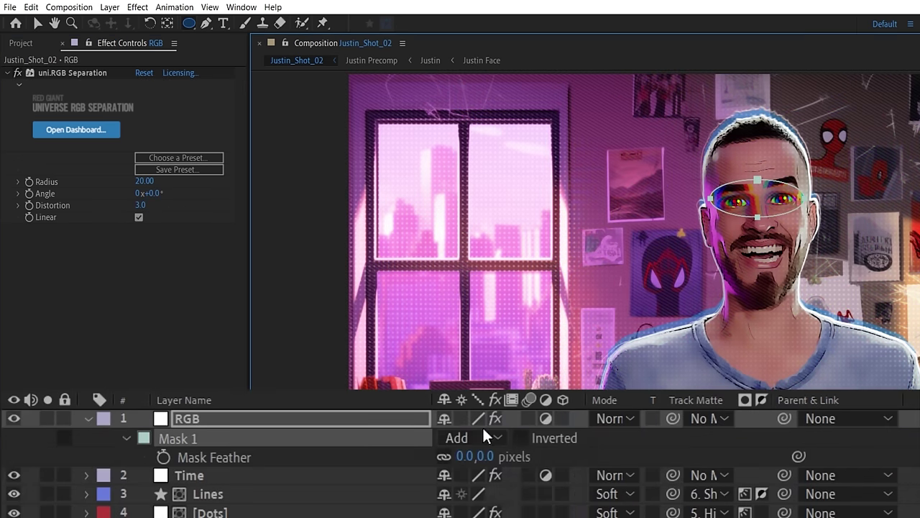
{"action": "left_click", "coordinate": [484, 437]}
{"action": "left_click", "coordinate": [494, 501]}
{"action": "key", "text": "v"}
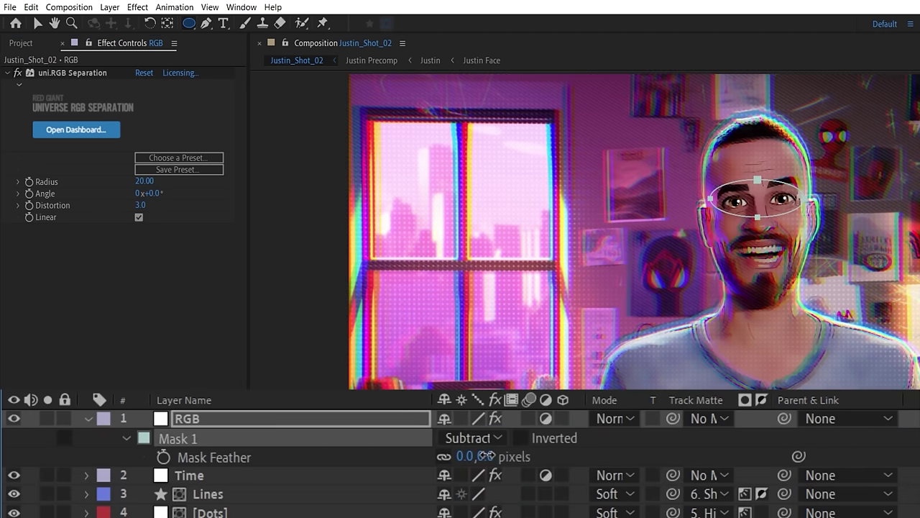
{"action": "left_click_drag", "start_coordinate": [476, 455], "coordinate": [536, 456]}
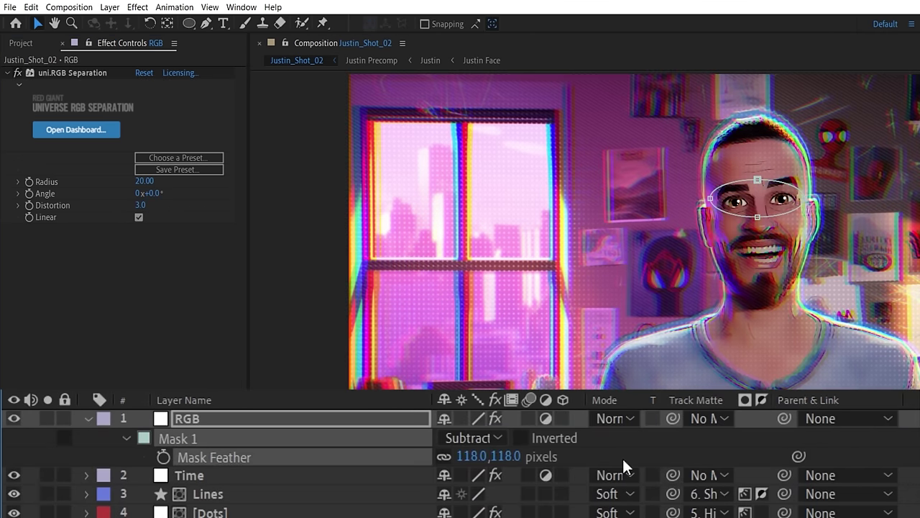